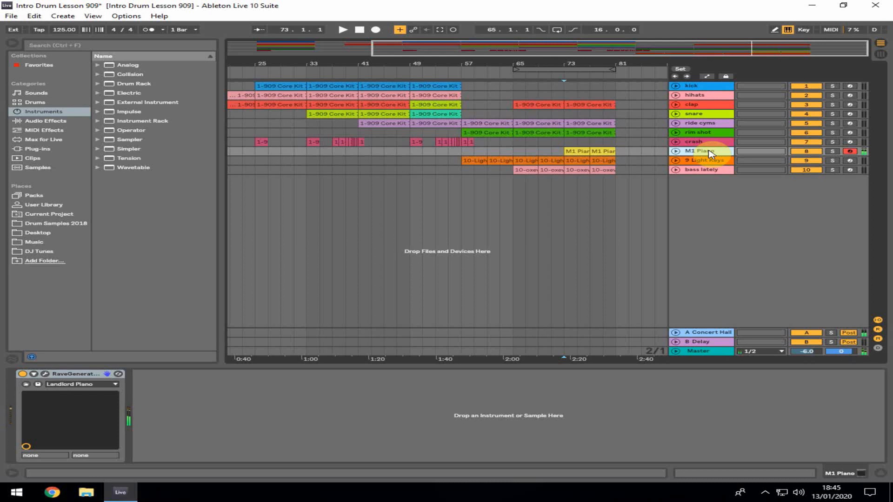
Disarm the M1 Piano track and play the arrangement from bar 67 to check the CPU load.
left_click(709, 160)
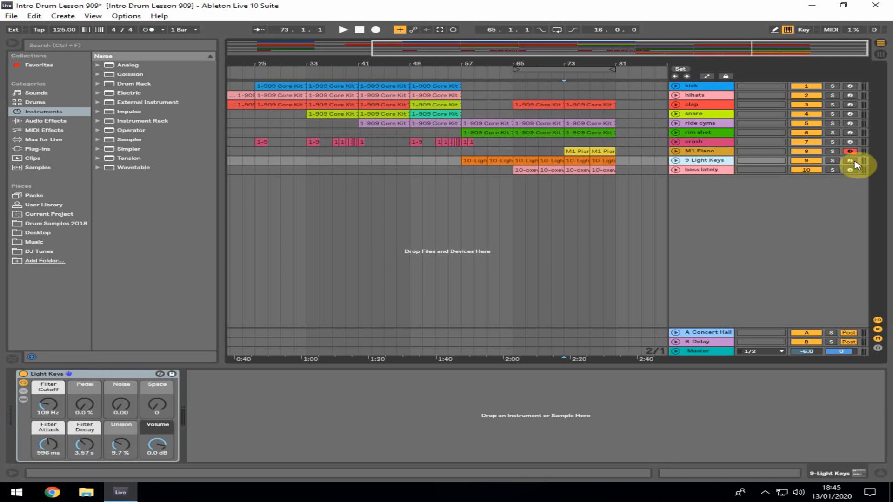
left_click(575, 186)
key("space")
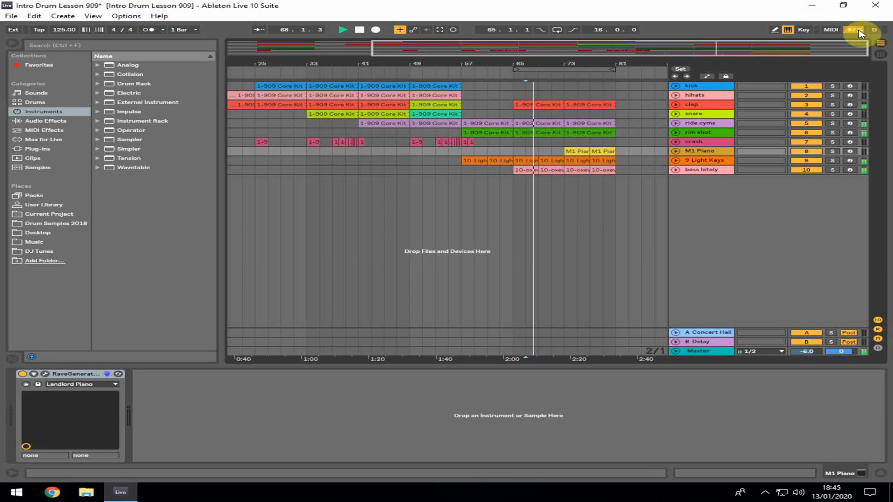
key("space")
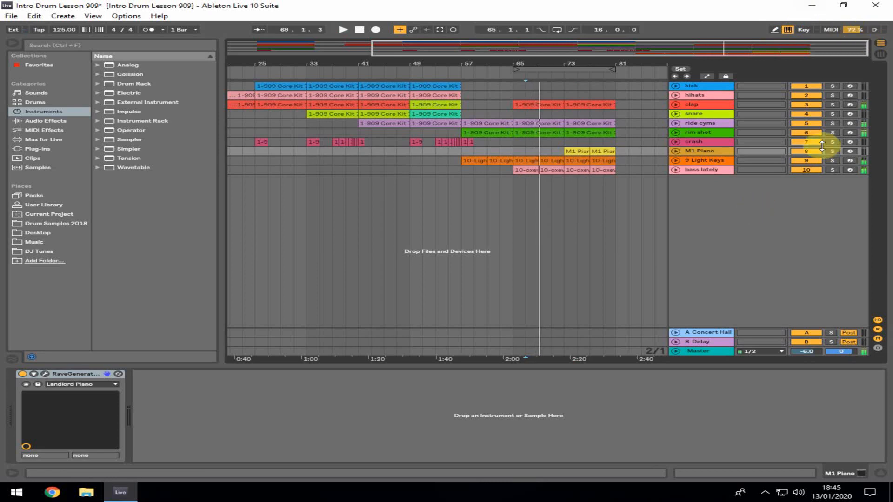
Unfold the Light Keys track, solo it and play it to check how much CPU it uses on its own.
left_click(691, 160)
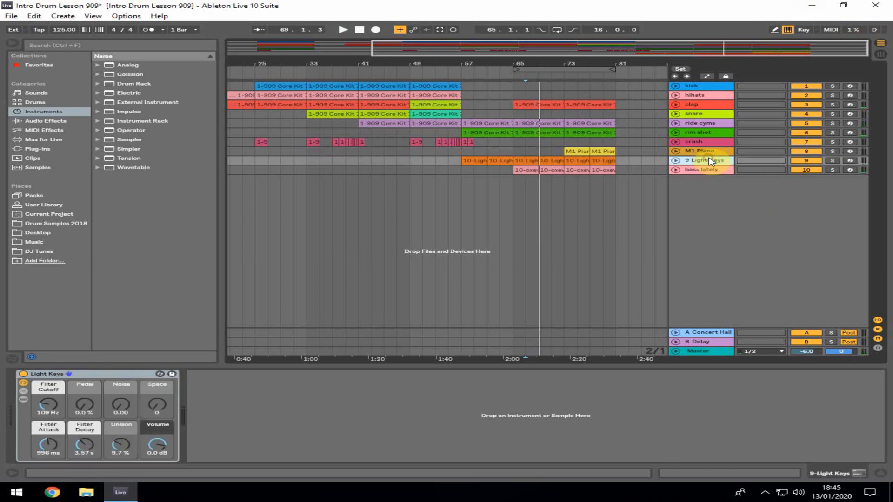
left_click(675, 161)
left_click(836, 154)
left_click(833, 160)
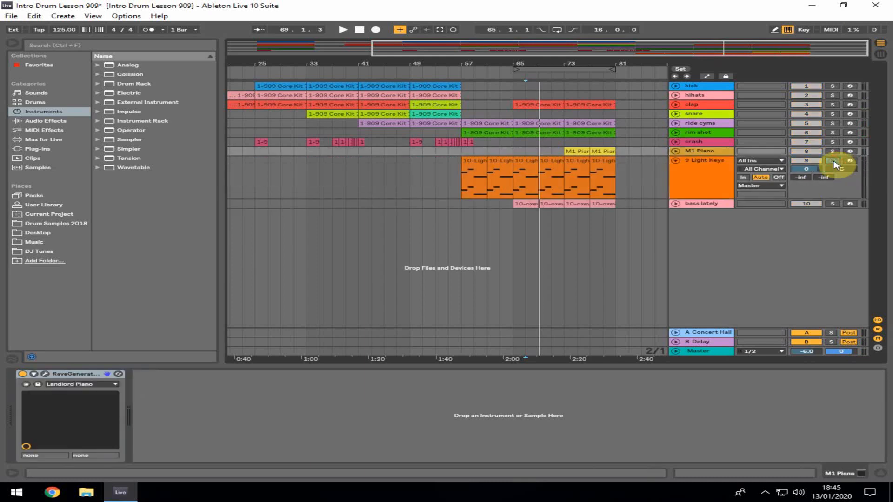
key("space")
key("space")
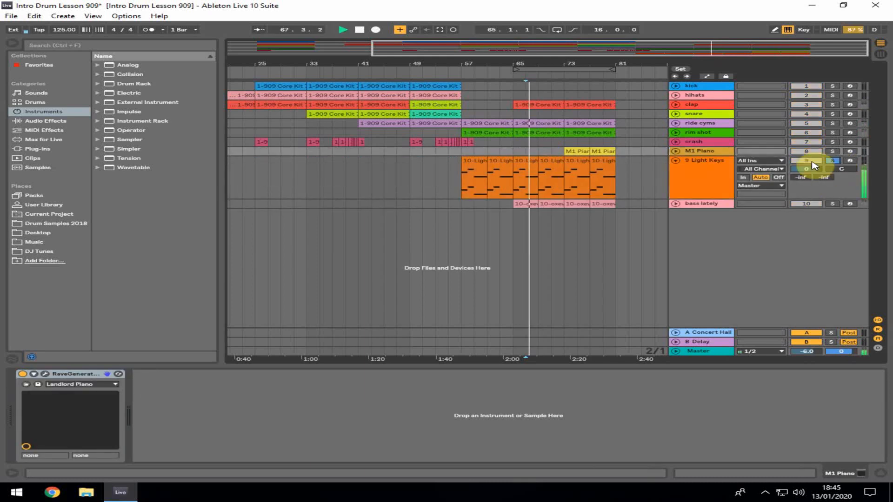
Delete all repeated Light Keys clips from bar 61 to bar 81, keeping only the first clip at bar 57.
left_click(524, 167)
left_click(467, 176)
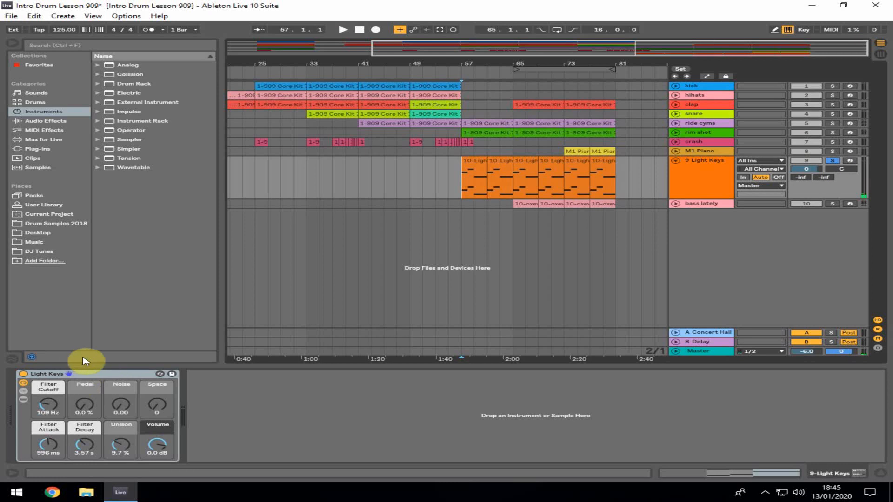
left_click(501, 160)
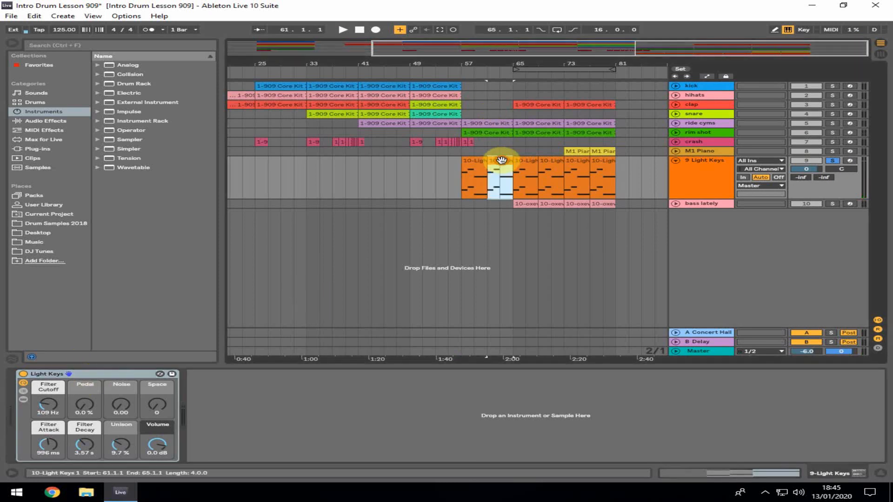
key("Delete")
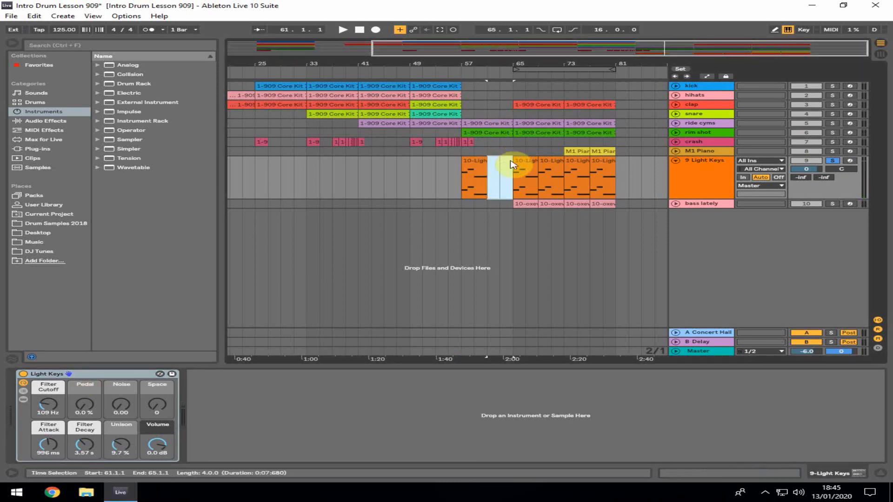
left_click_drag(512, 166, 620, 172)
key("Delete")
Freeze the Light Keys track using its one remaining clip.
left_click(475, 160)
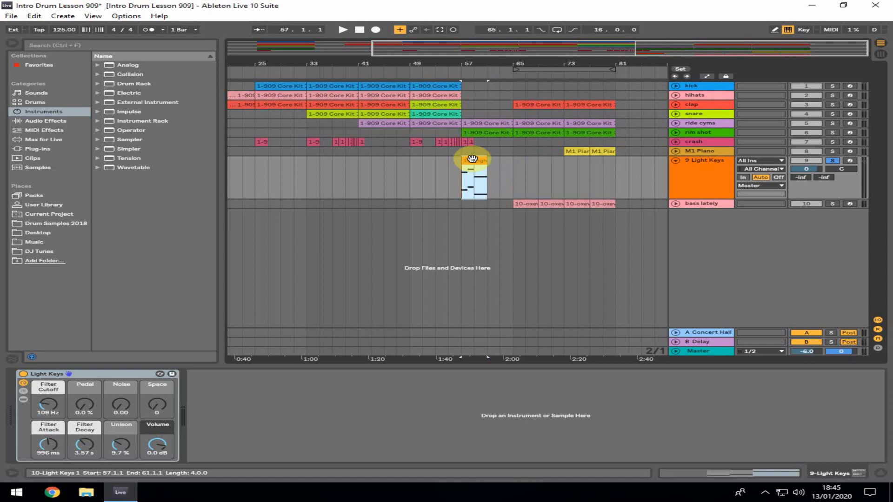
right_click(473, 160)
left_click(503, 299)
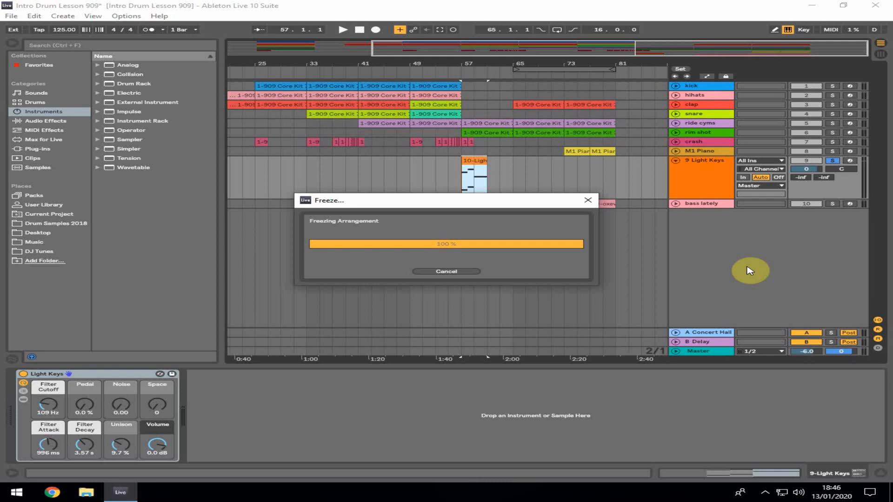
Insert an audio track and copy the frozen Light Keys clip onto it at bar 57 as audio.
left_click(62, 16)
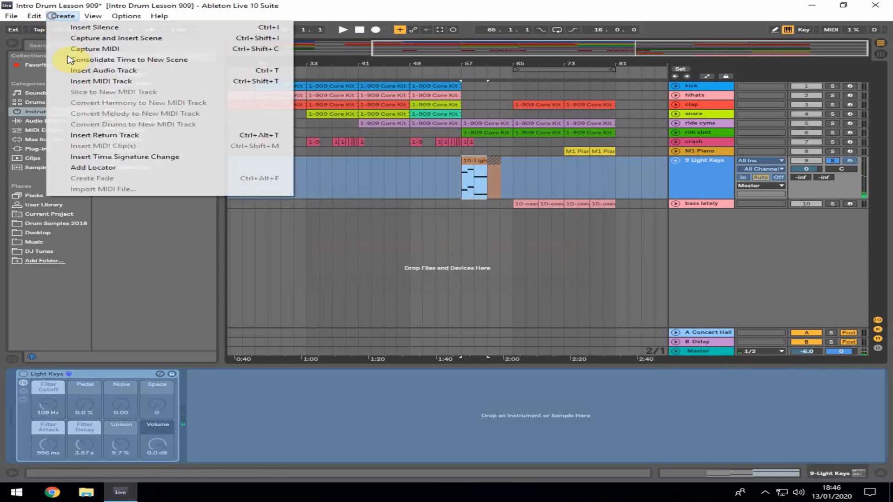
left_click(104, 70)
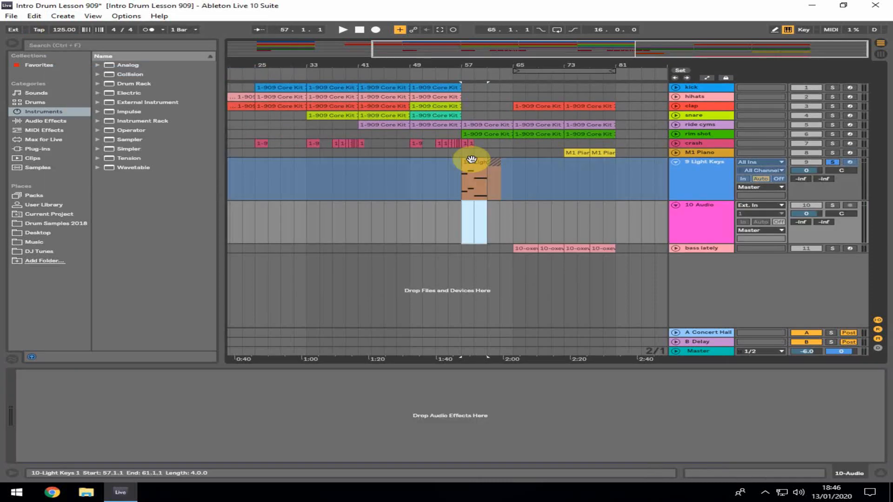
left_click_drag(471, 160, 472, 205)
Delete the original frozen Light Keys instrument track.
left_click(455, 180)
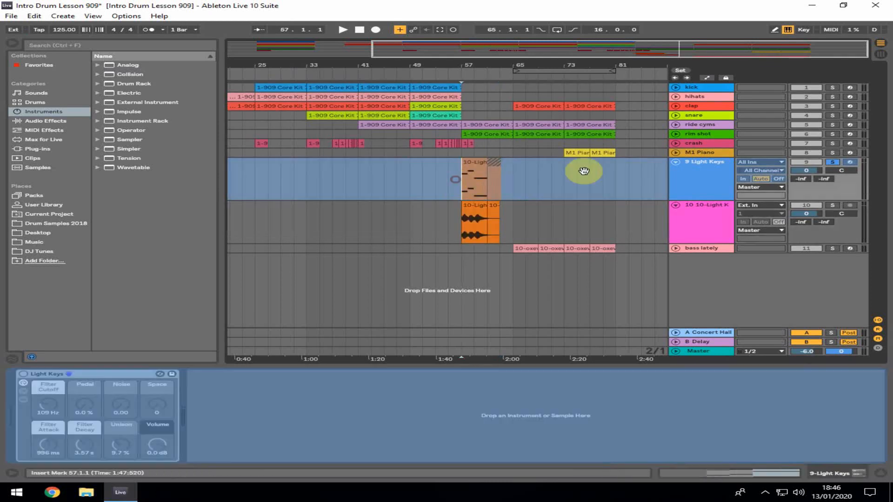
right_click(697, 164)
left_click(714, 192)
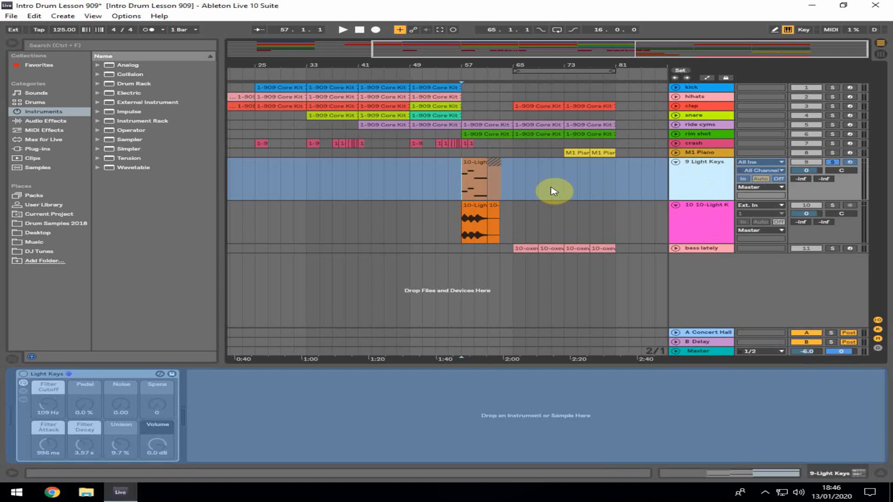
key("Delete")
Consolidate the Light Keys audio clip and its freeze tail into one clip from bar 57 to bar 63.
left_click(503, 176)
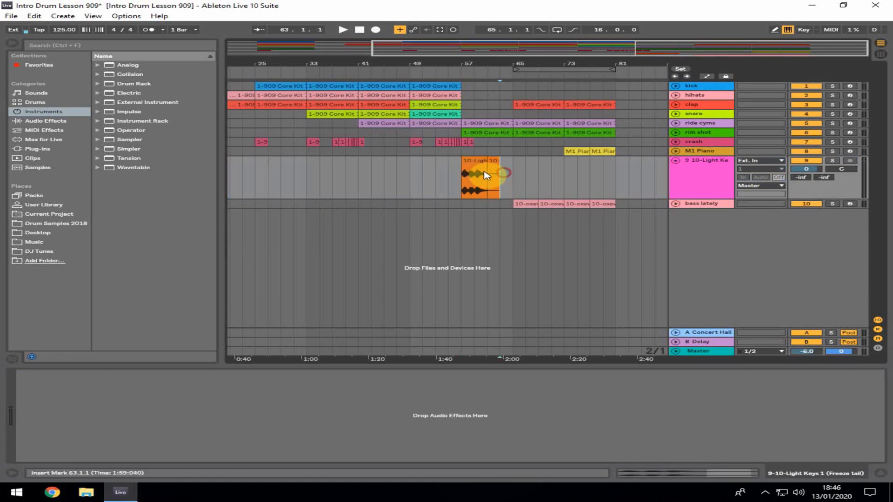
right_click(474, 167)
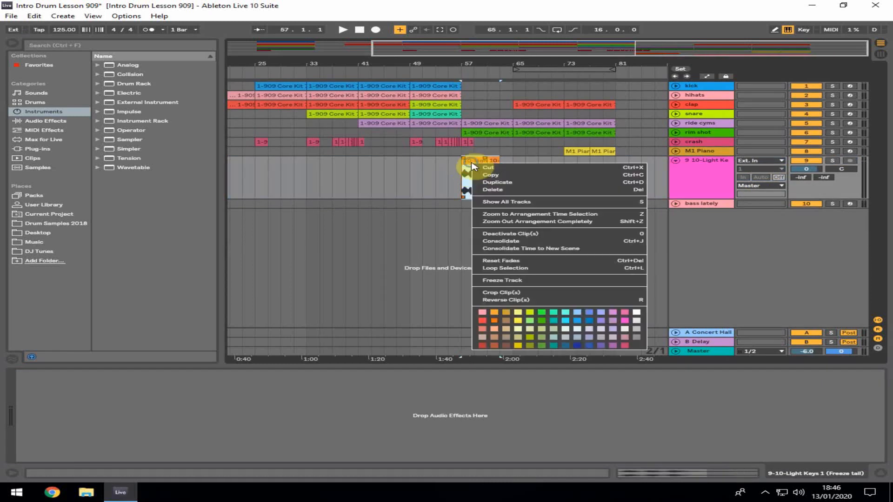
left_click(506, 241)
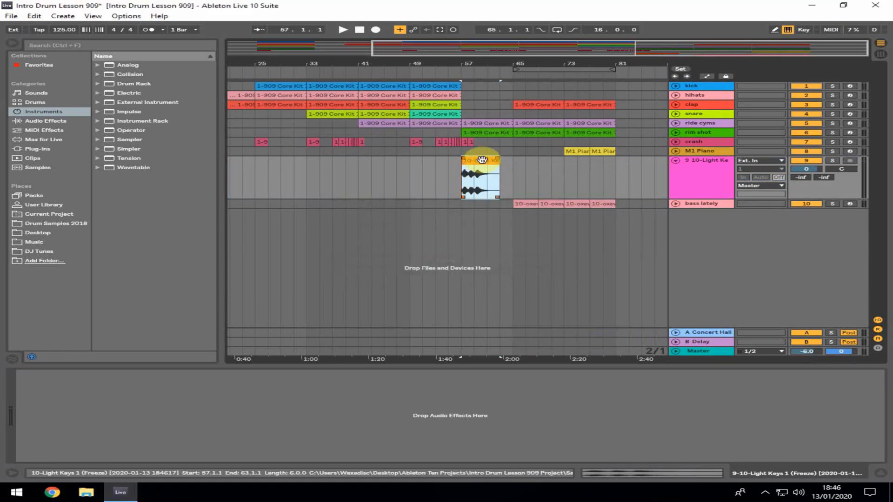
Copy the consolidated Light Keys audio clip every four bars from bar 61 to bar 77.
left_click_drag(482, 160, 506, 160)
left_click_drag(507, 160, 600, 166)
Play back the arrangement with the new Light Keys audio clips, folding their track and continuing from bar 71.
left_click(450, 179)
key("space")
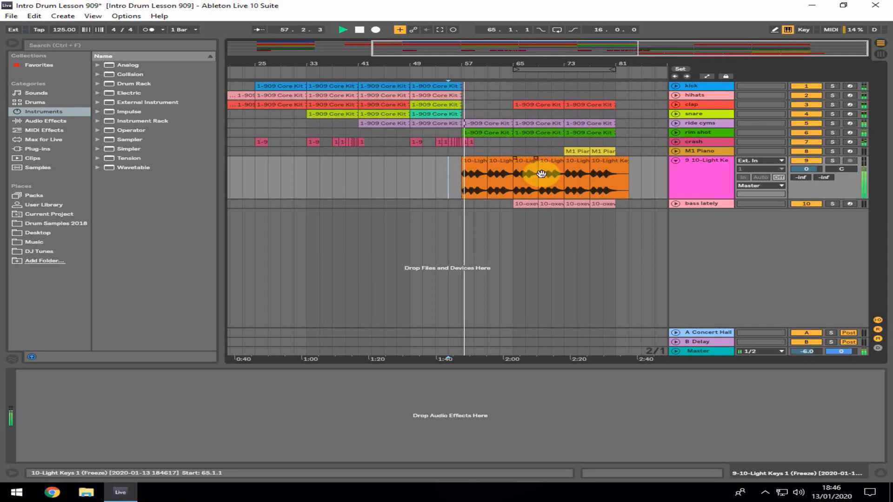
left_click(675, 160)
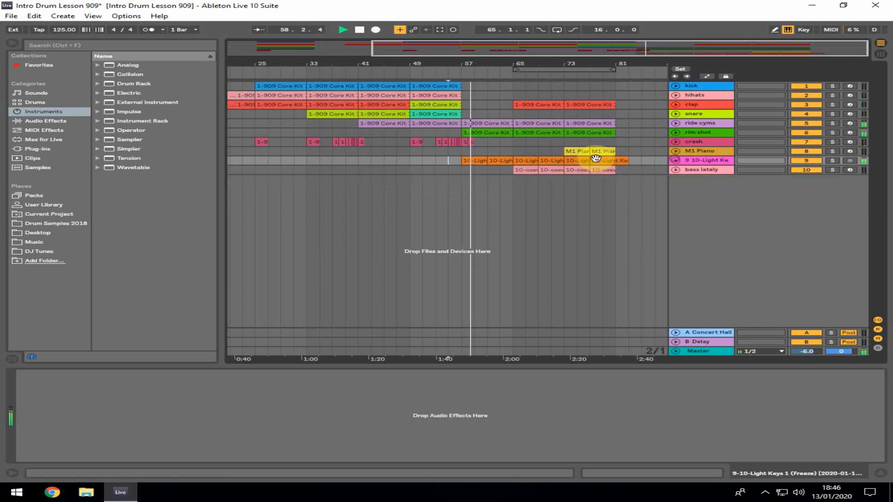
left_click(564, 151)
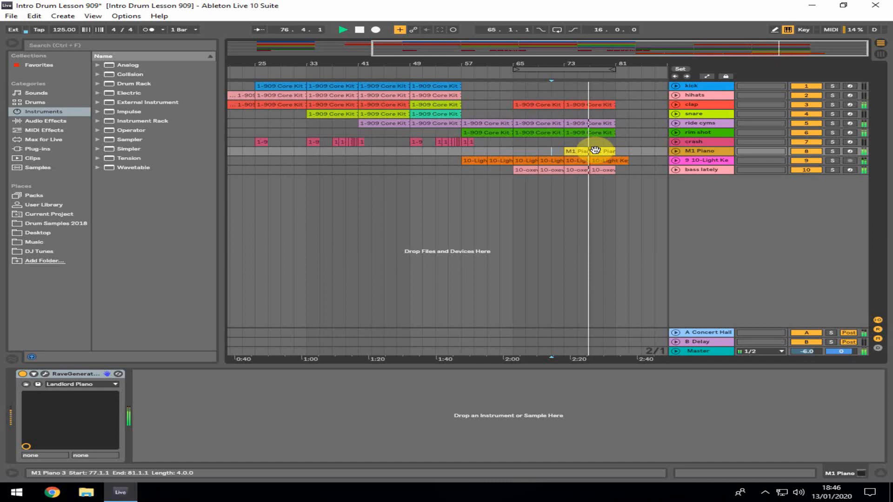
Arm the snare track, start playback from bar 75 and record a snare fill up to bar 81.
left_click(847, 142)
left_click(852, 116)
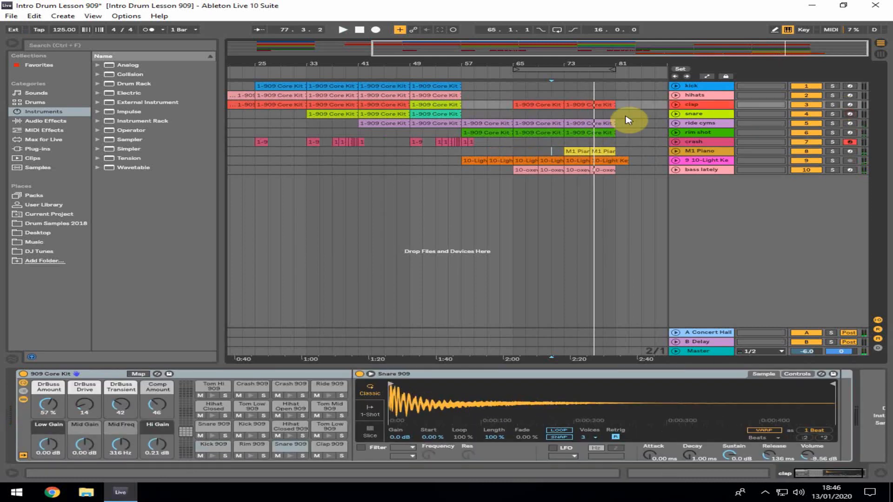
left_click(592, 117)
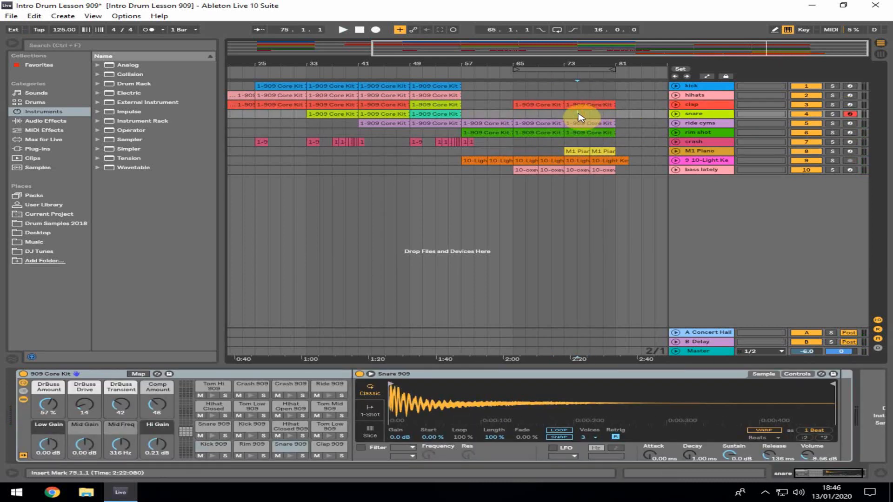
key("space")
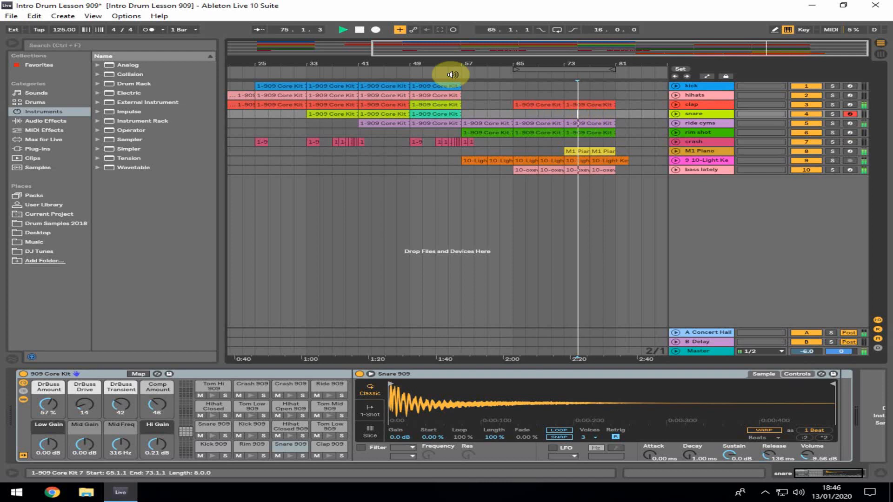
left_click(376, 30)
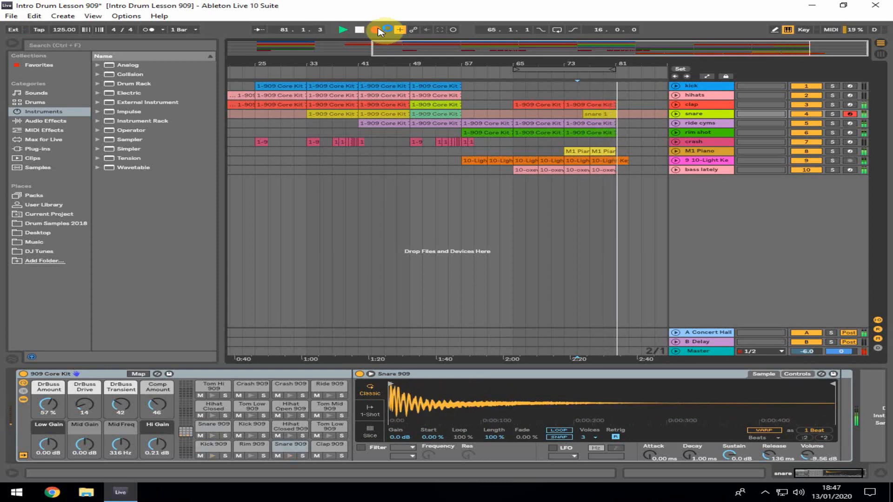
key("space")
Trim the recorded snare clip to the four bars from bar 77 to bar 81.
left_click_drag(584, 113, 610, 114)
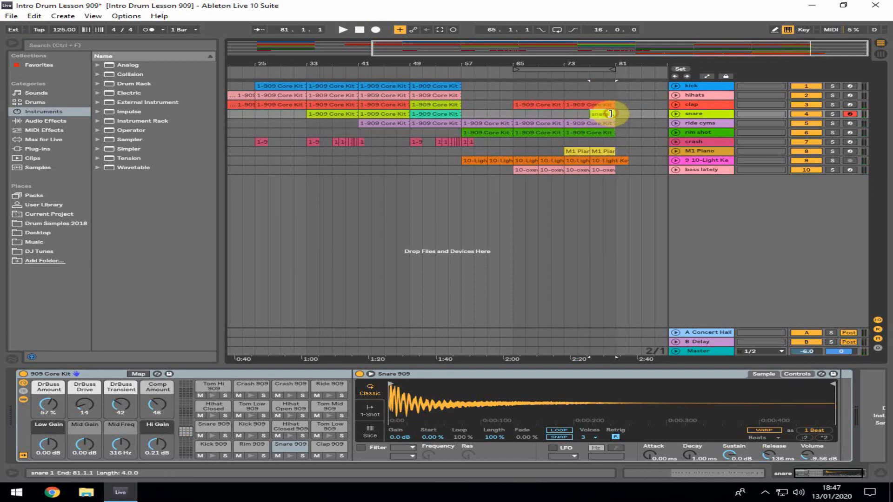
left_click(591, 124)
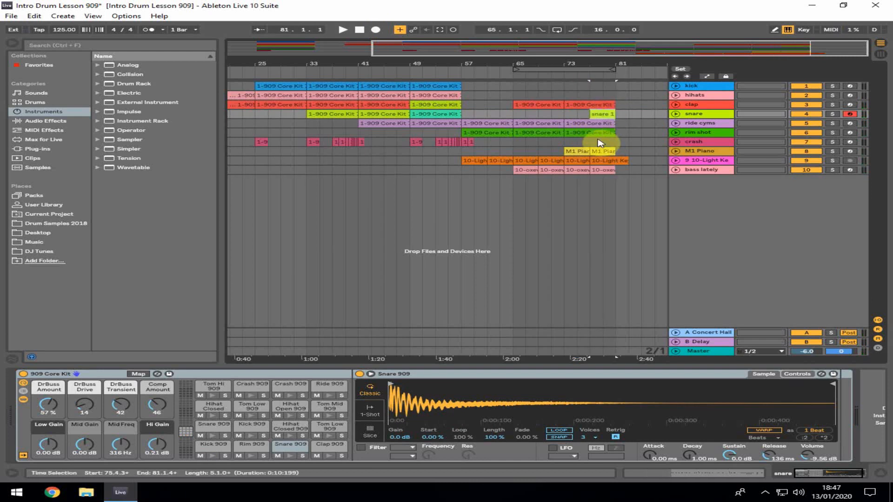
Open the recorded snare clip in an enlarged note editor and delete the stray upper Snare 909 and Kick 909 notes.
double_click(603, 114)
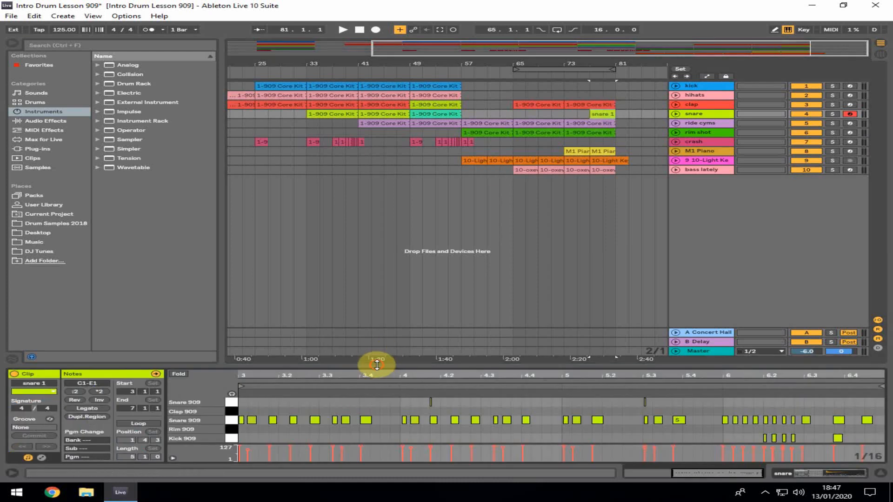
left_click_drag(377, 364, 369, 164)
left_click_drag(368, 330, 803, 329)
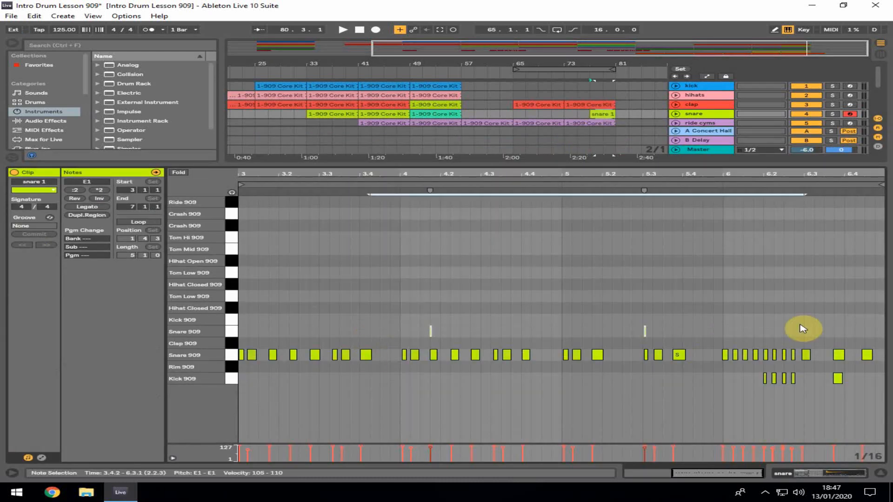
key("Delete")
left_click_drag(737, 392, 871, 365)
key("Delete")
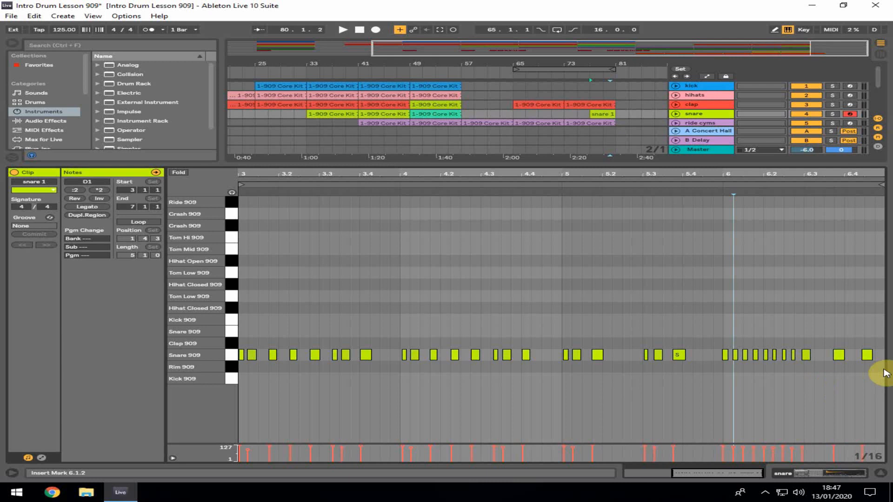
Set the velocity of all notes in the snare clip to 127 and audition the fill with the snare track soloed.
key("ctrl+a")
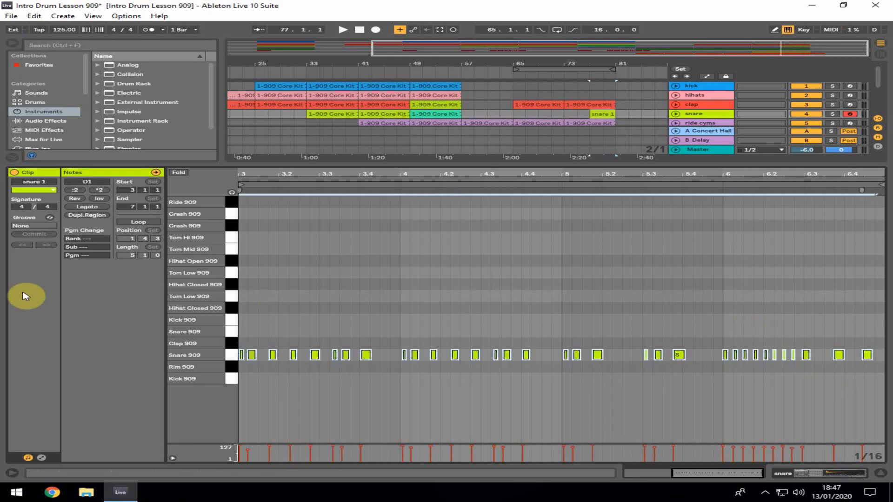
key("space")
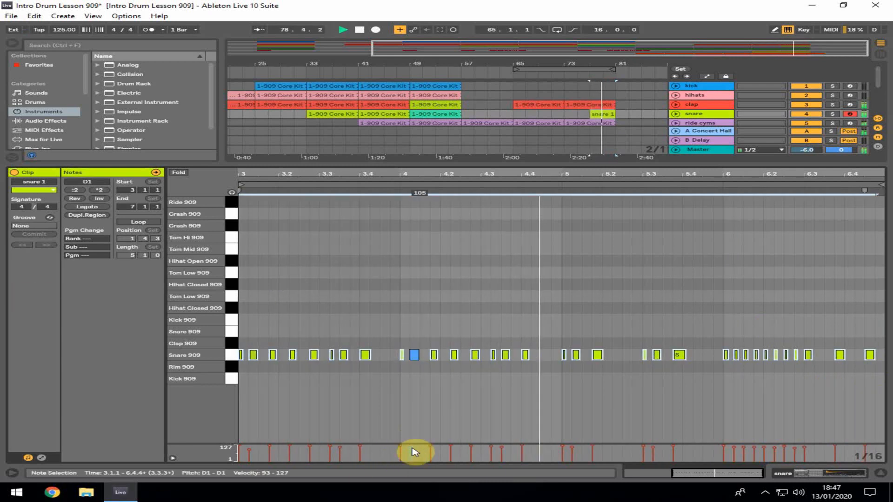
left_click_drag(415, 452, 643, 375)
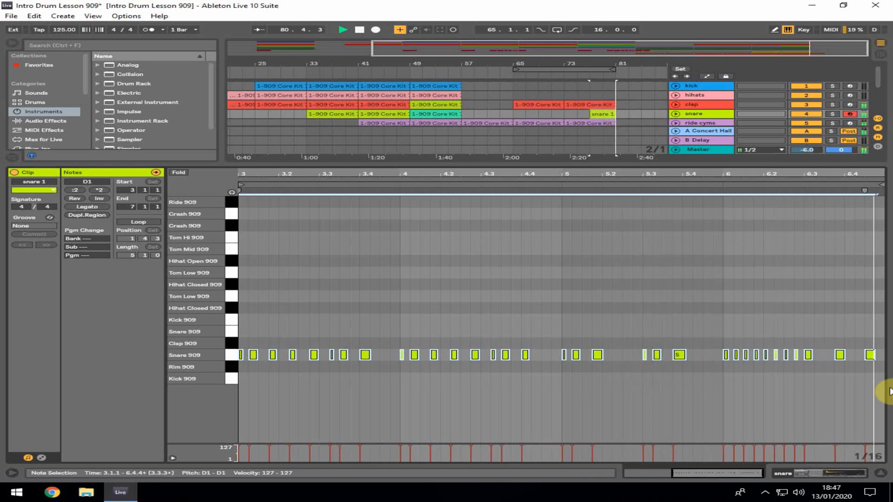
left_click(833, 114)
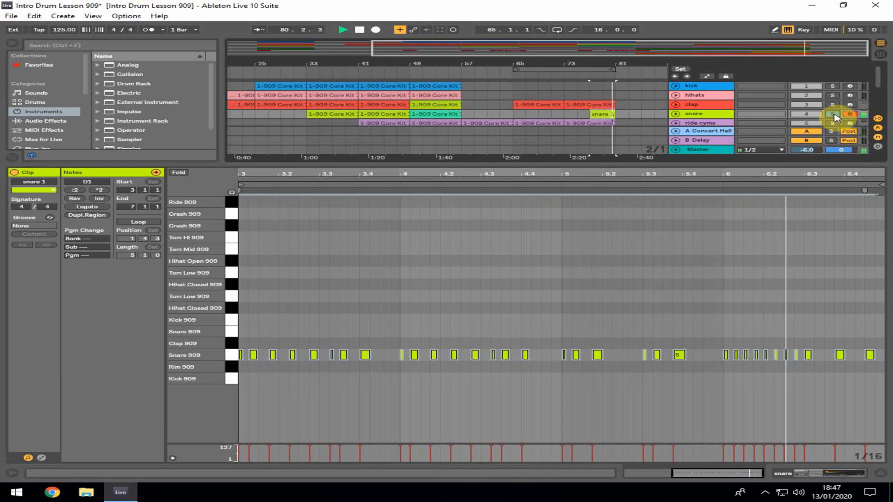
key("space")
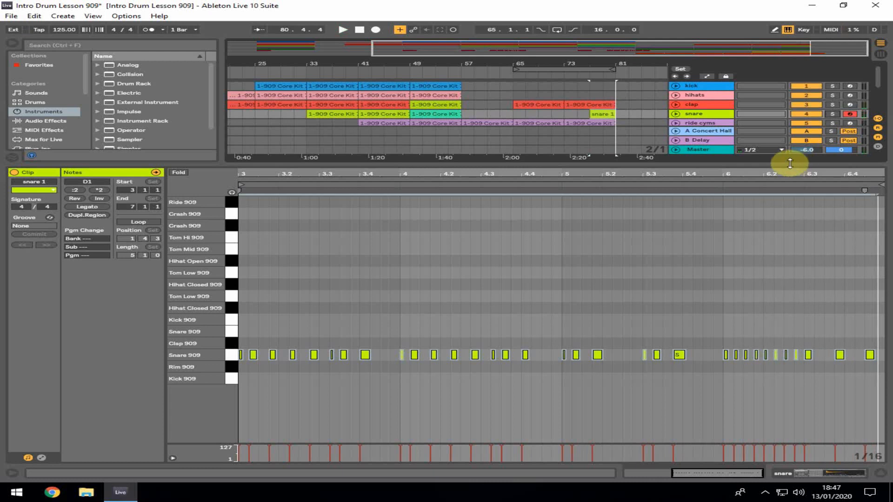
Arm the crash track and record a crash part in the arrangement from bar 71 to bar 81.
left_click_drag(789, 163, 786, 261)
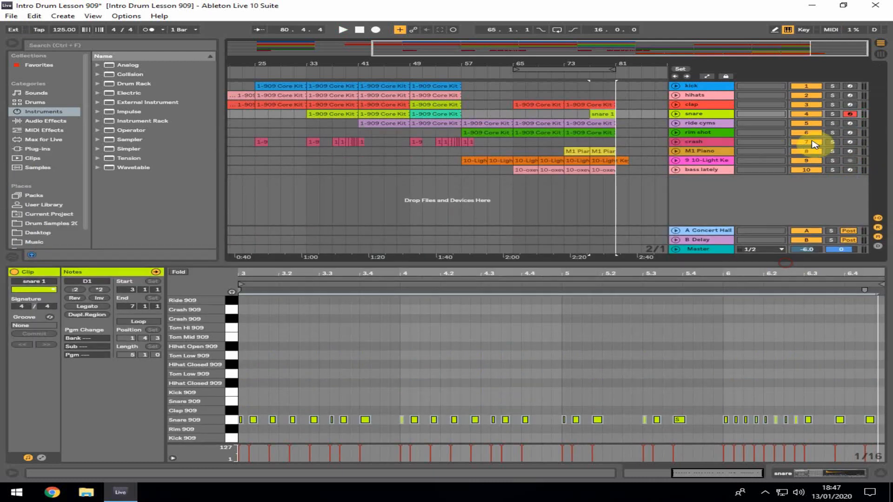
left_click(851, 142)
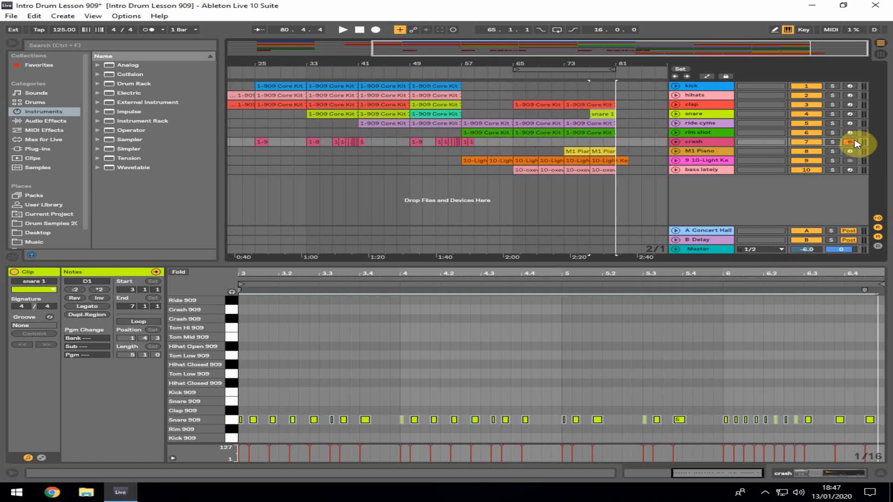
left_click(435, 104)
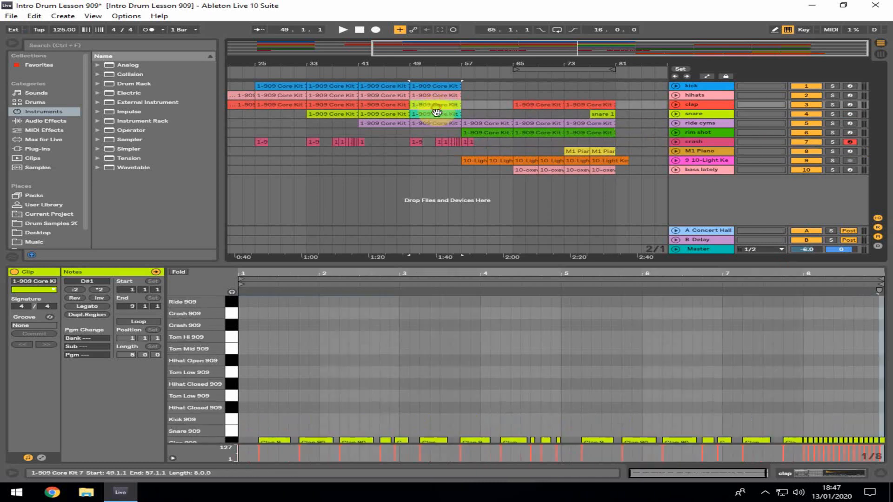
left_click(554, 143)
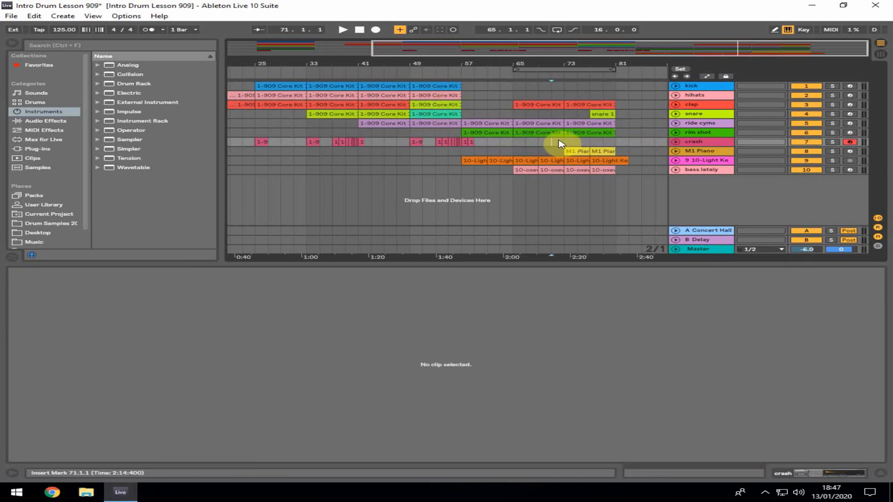
left_click(375, 30)
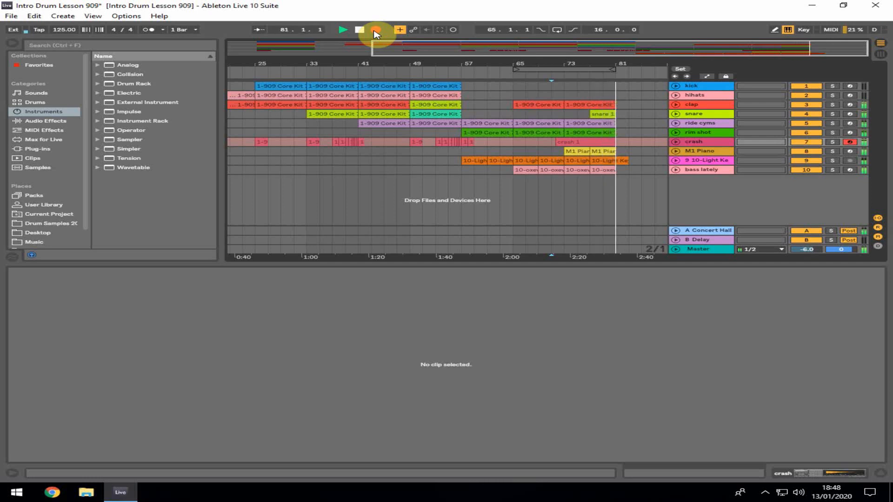
left_click(375, 32)
Trim the recorded crash clip to the eight bars from bar 73 to bar 81 and quantize all its notes.
left_click(560, 143)
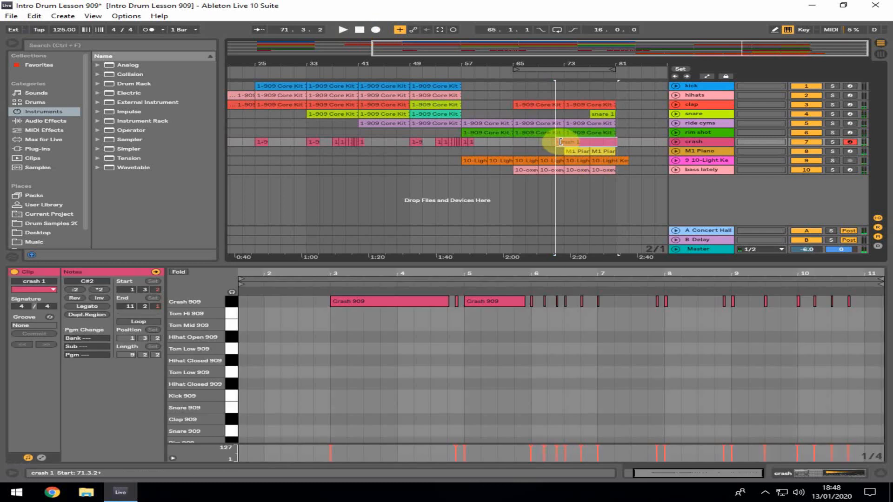
left_click_drag(556, 141, 565, 141)
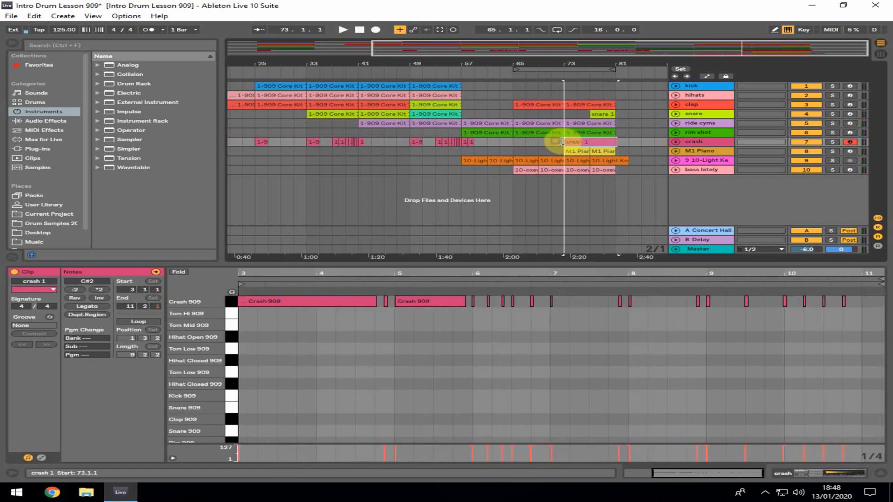
left_click_drag(620, 138, 614, 139)
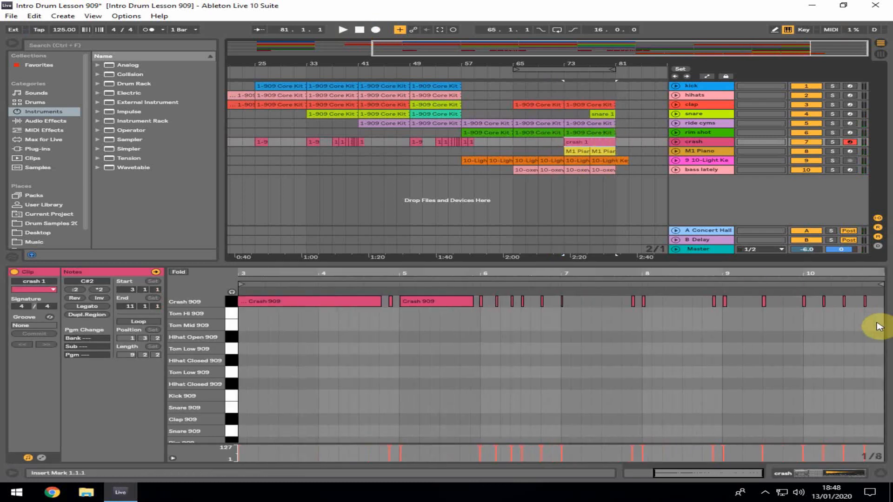
left_click_drag(876, 322, 2, 277)
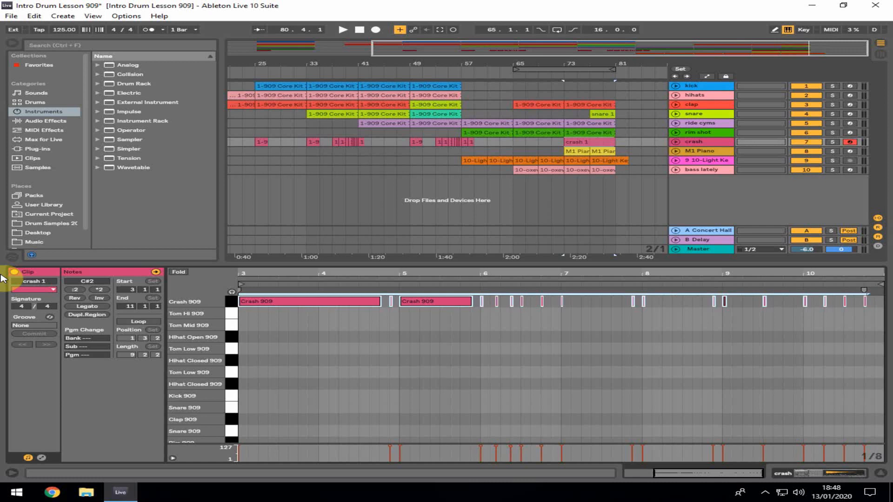
Play the crash section from bar 73 and lower the Master volume to -7.5 dB in the mixer.
key("space")
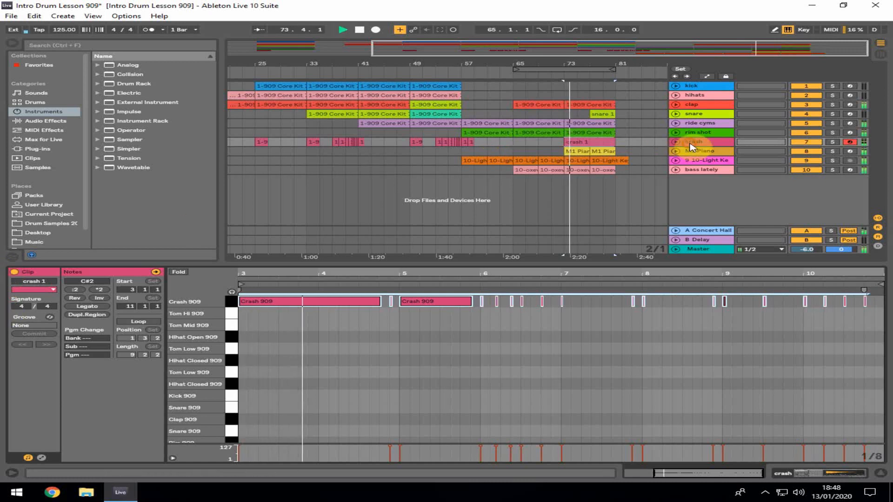
left_click(880, 54)
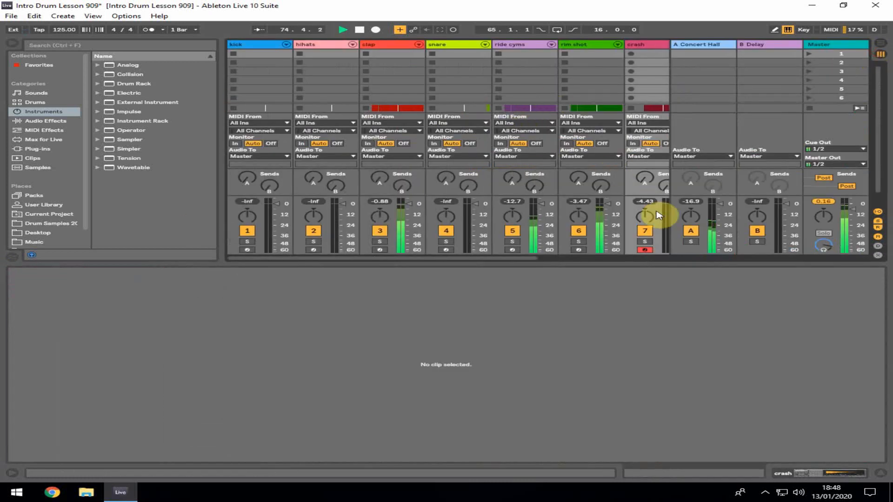
left_click_drag(520, 257, 548, 259)
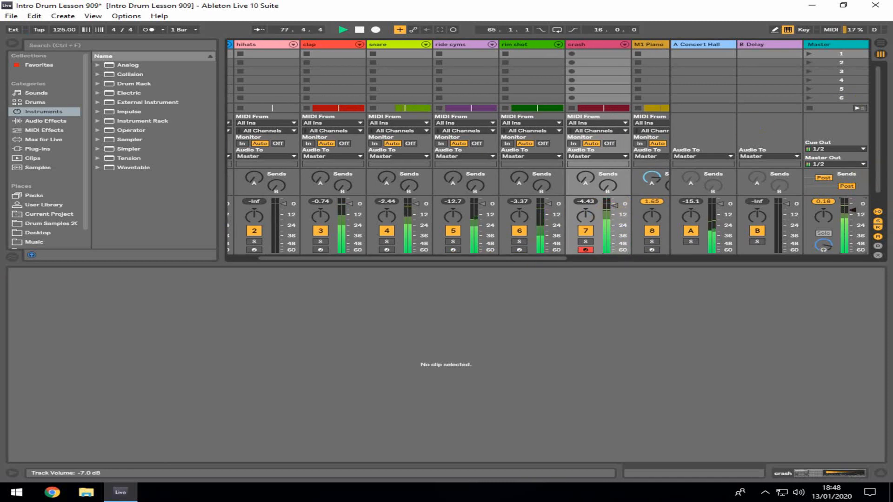
left_click(880, 44)
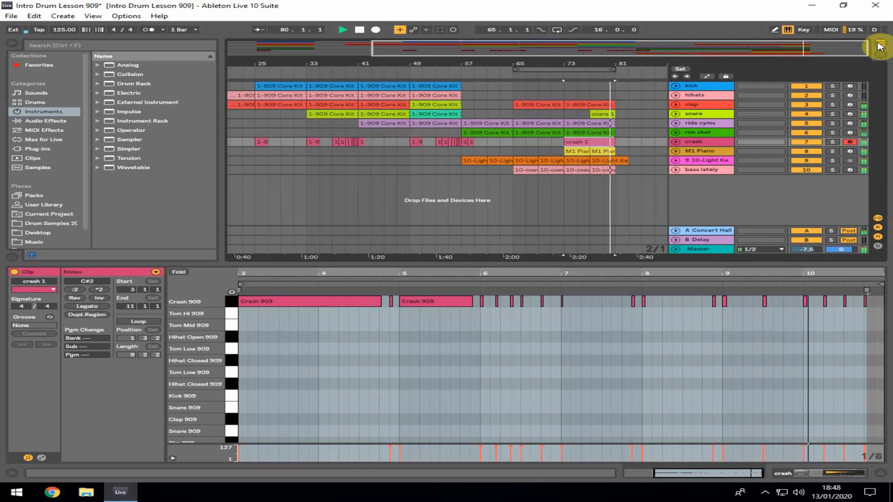
key("space")
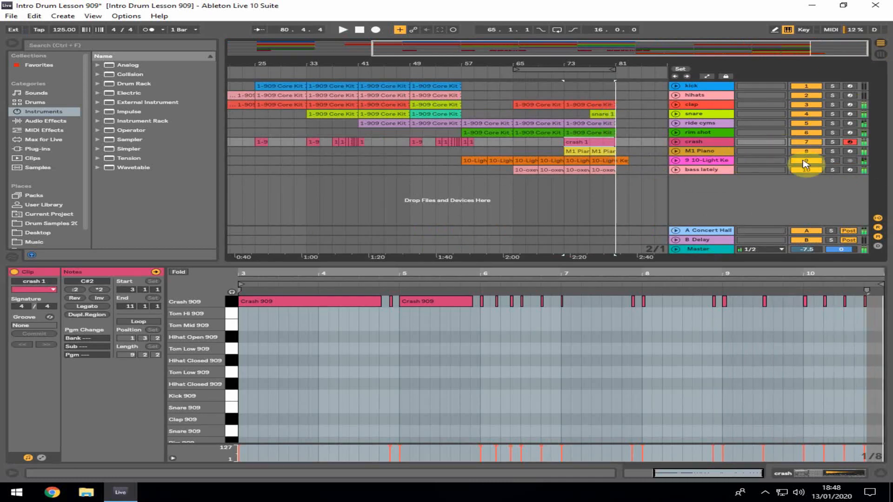
Arm the M1 Piano track and copy the eight-bar kick clip four times in a row from bar 81 to bar 113.
left_click(849, 152)
left_click(593, 179)
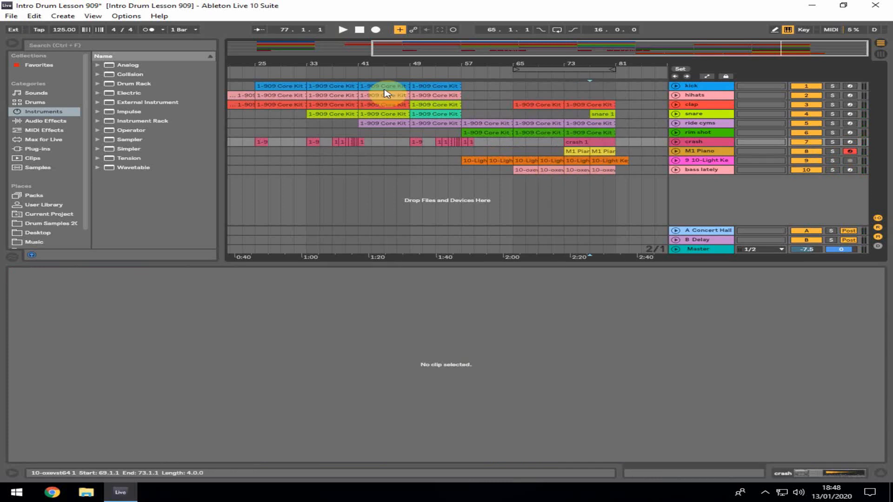
left_click_drag(430, 84, 549, 52)
left_click(633, 87)
key("ctrl+v")
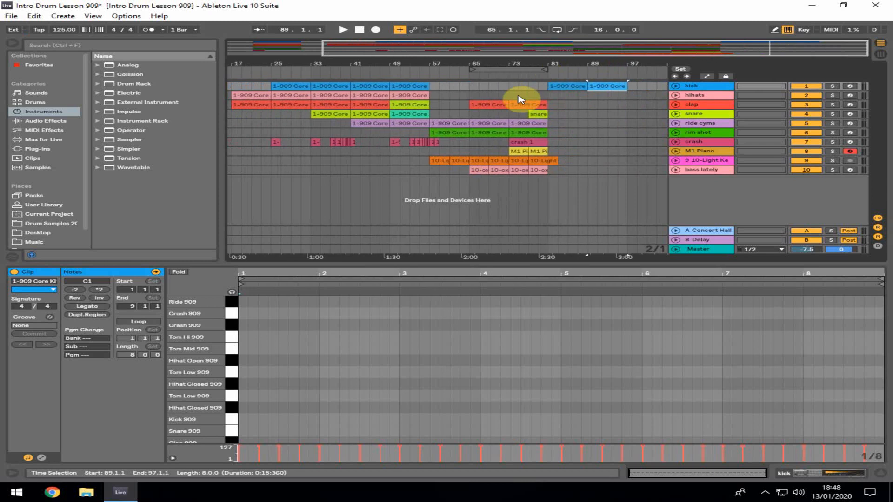
left_click(545, 89)
left_click(563, 88)
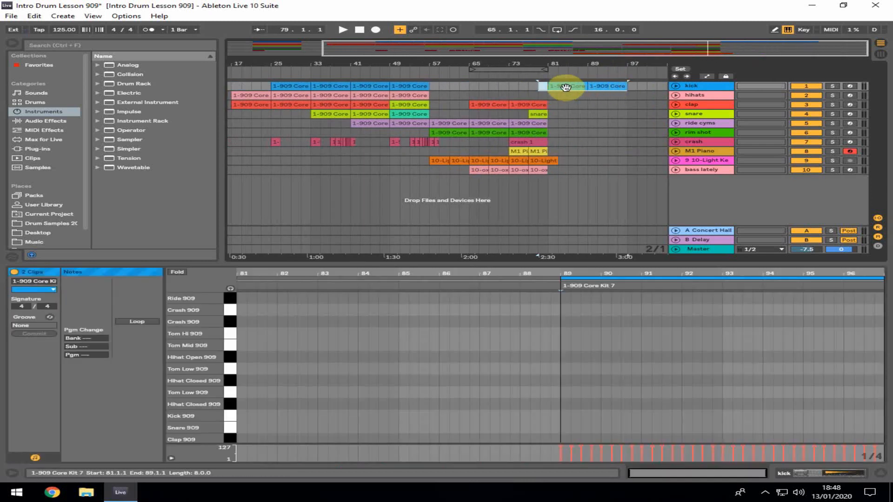
left_click(634, 91)
key("ctrl+v")
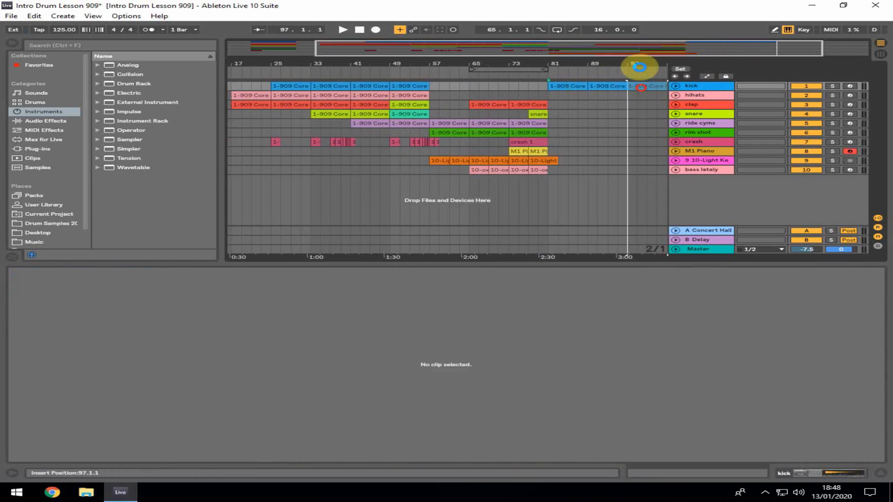
left_click_drag(637, 64, 610, 56)
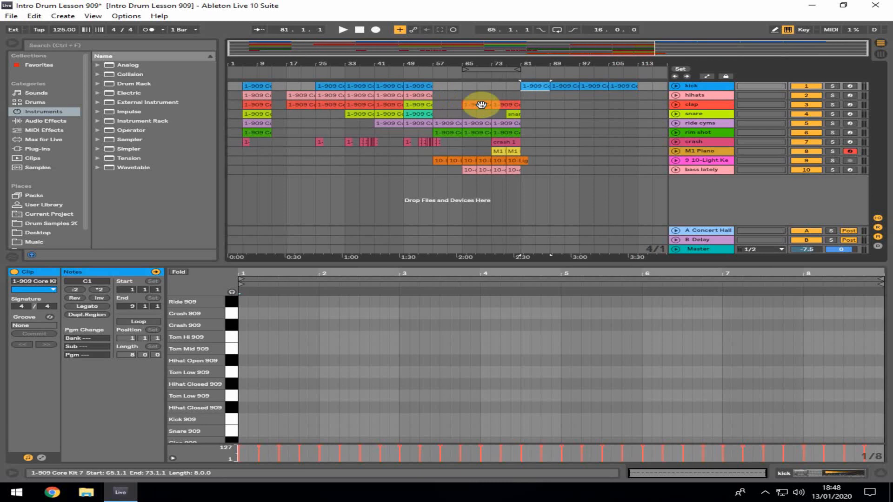
Copy the existing clap, snare and hihats clips to fill bars 81 to 113 on their tracks.
left_click_drag(481, 104, 631, 114)
left_click_drag(353, 106, 624, 110)
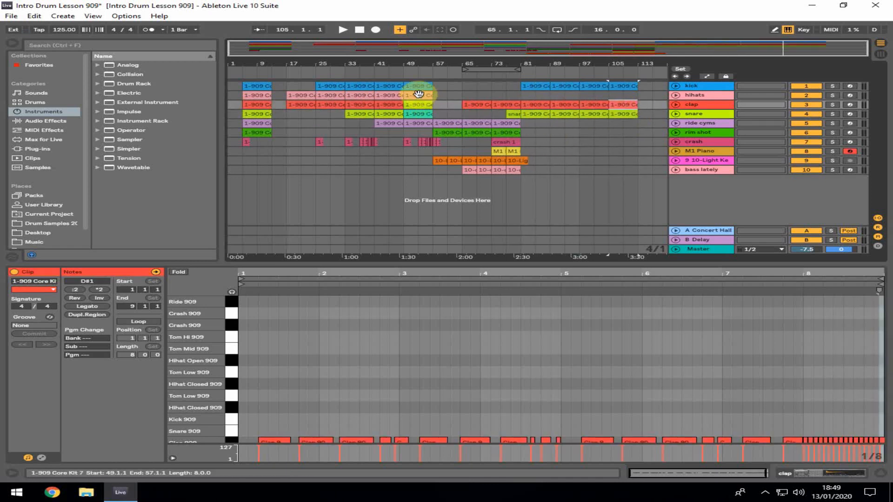
left_click_drag(419, 94, 587, 96)
left_click(526, 96, "shift")
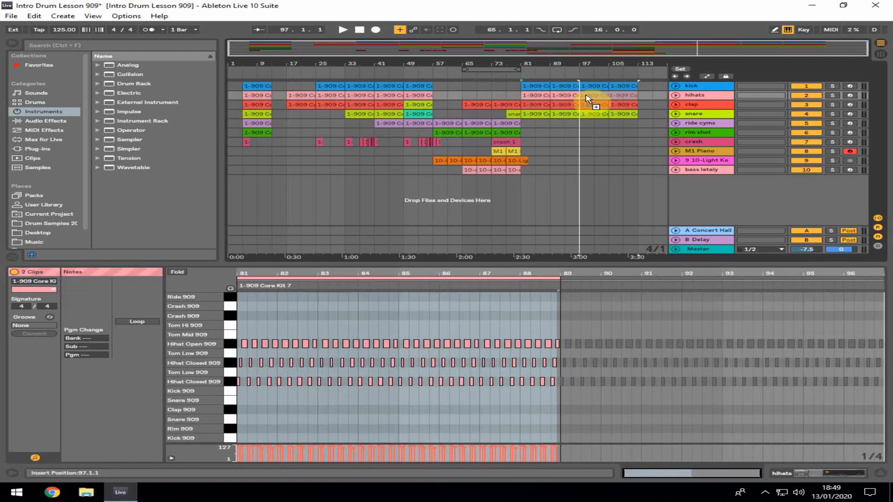
Fill bars 81 to 113 of the bass lately track with copies of its bass part, consolidated into eight-bar clips.
left_click(486, 152)
key("space")
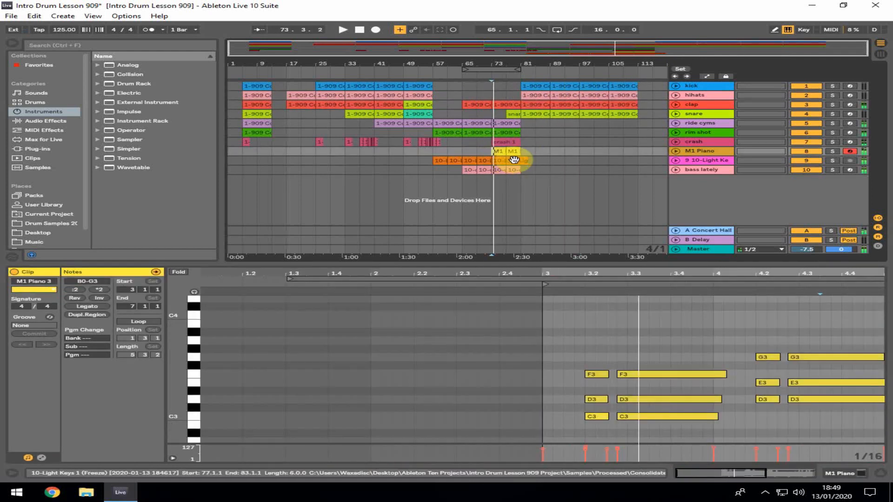
left_click_drag(500, 169, 558, 170)
key("ctrl+d")
right_click(532, 169)
left_click(551, 250)
left_click_drag(556, 170, 587, 169)
left_click_drag(584, 169, 616, 171)
Audition the transition into the new section from bar 77 and open the M1 Piano clip that starts there.
left_click(506, 186)
key("space")
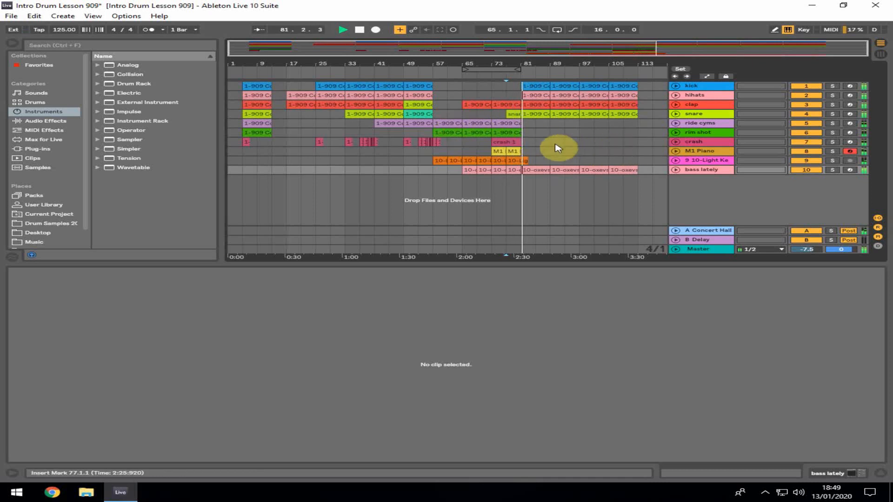
left_click(532, 145)
key("space")
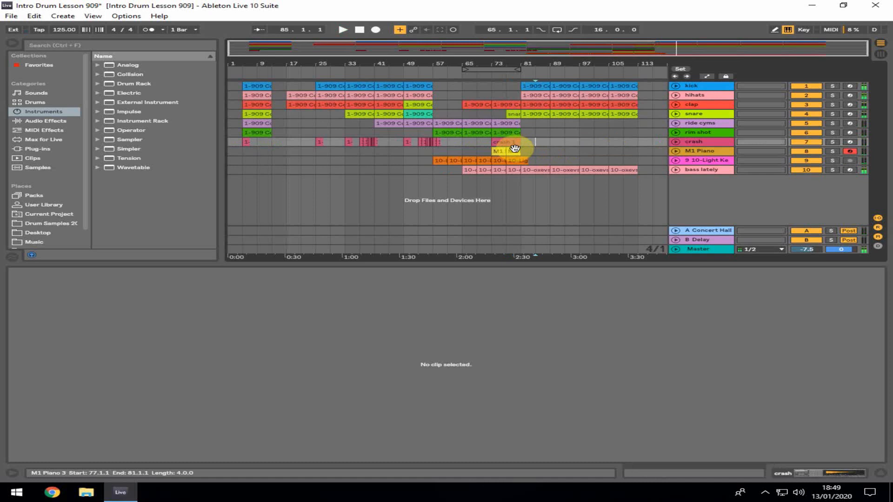
left_click(515, 150)
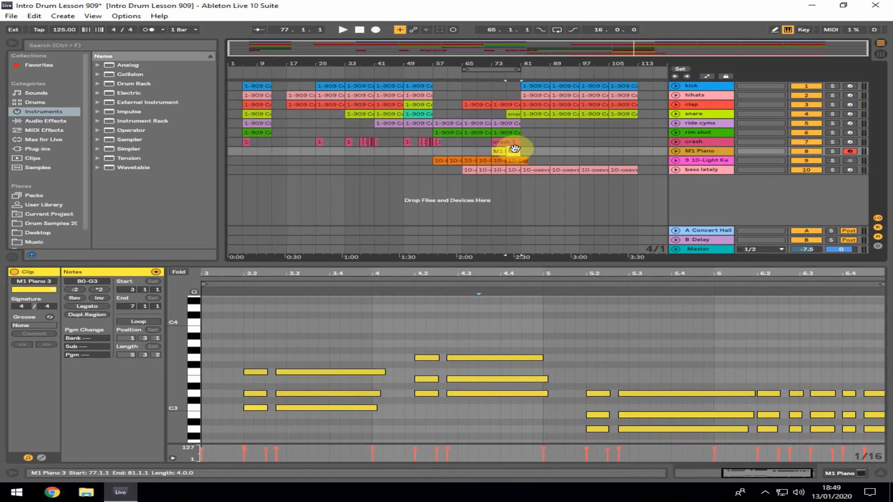
Copy the eight-bar rim shot clip four times in a row from bar 81 to bar 113.
left_click_drag(447, 132, 539, 132)
left_click_drag(539, 132, 572, 133)
left_click_drag(572, 134, 602, 133)
left_click_drag(590, 133, 620, 132)
left_click(679, 135)
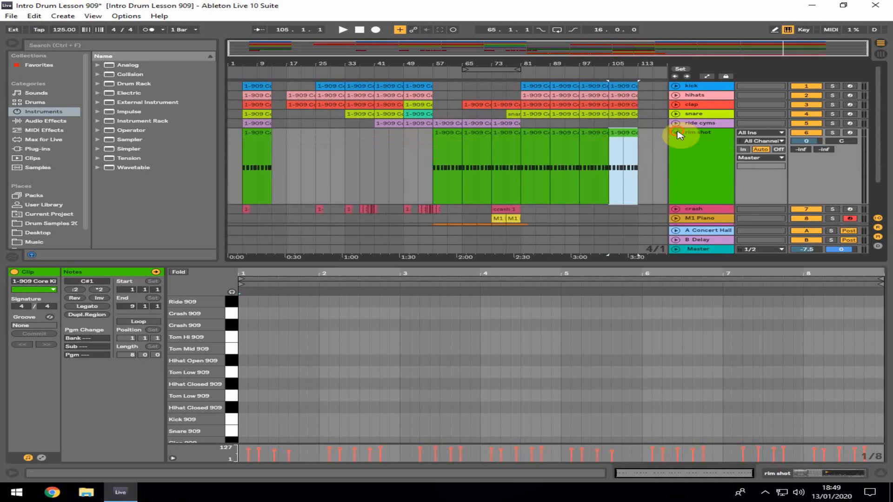
left_click(677, 133)
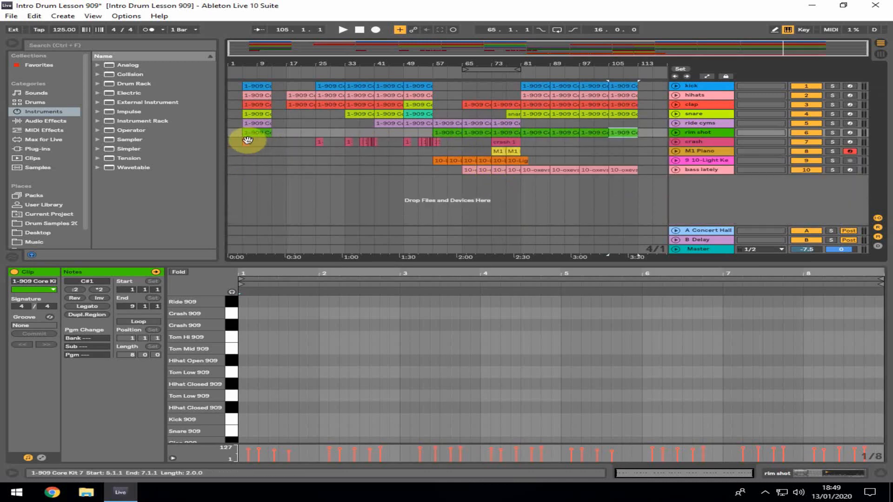
Copy the two-bar crash clip from bar 5 to bar 81 and audition the transition from bar 77.
left_click_drag(247, 140, 526, 144)
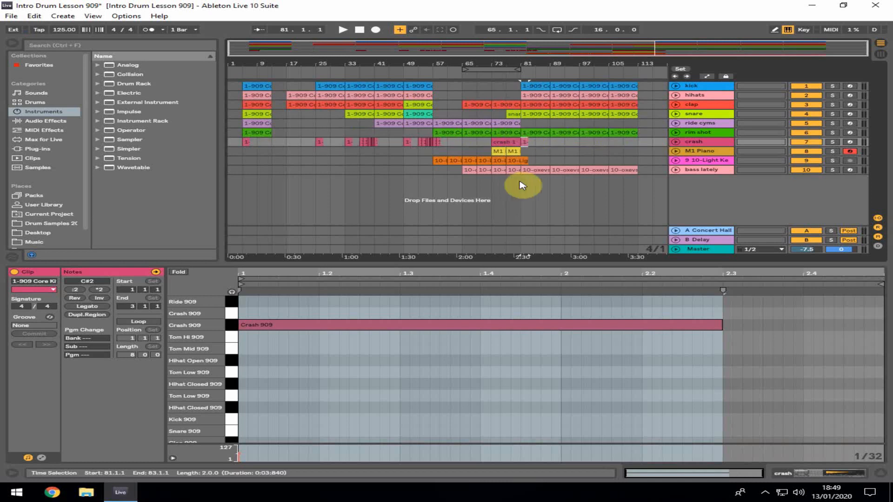
left_click(523, 185)
key("space")
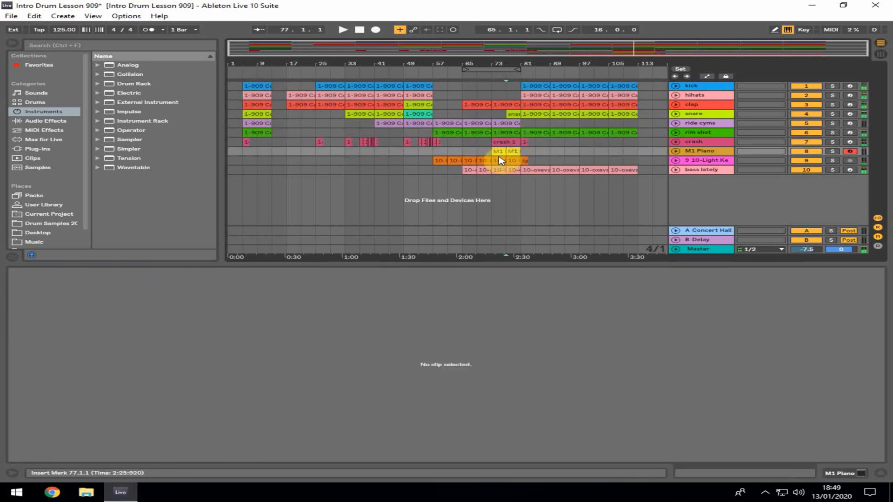
View the device chains of the Light Keys track and the M1 Piano track.
left_click(509, 151)
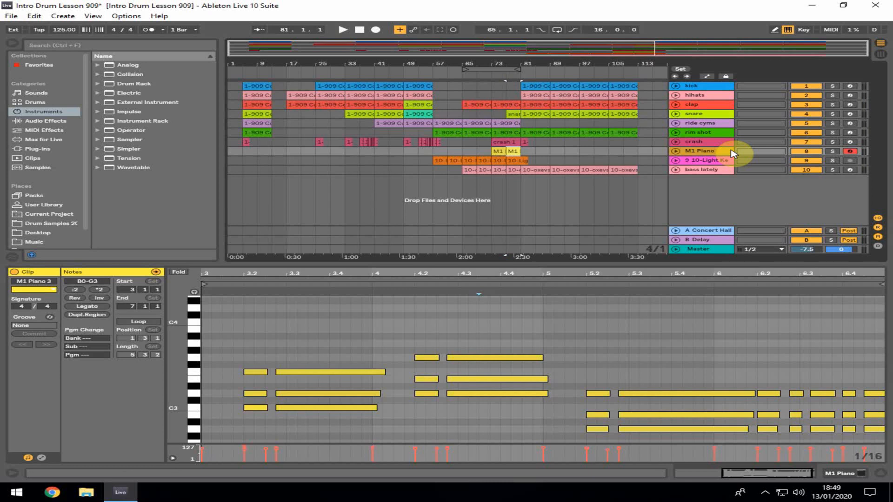
left_click(720, 160)
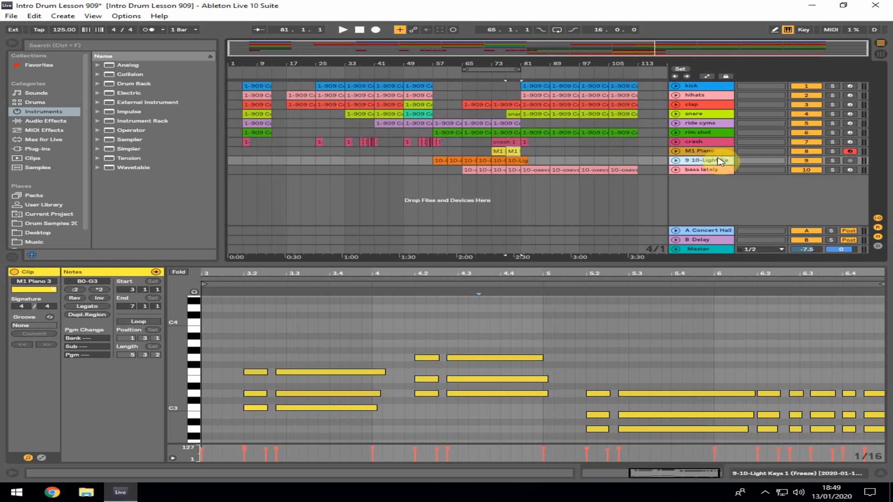
left_click(809, 473)
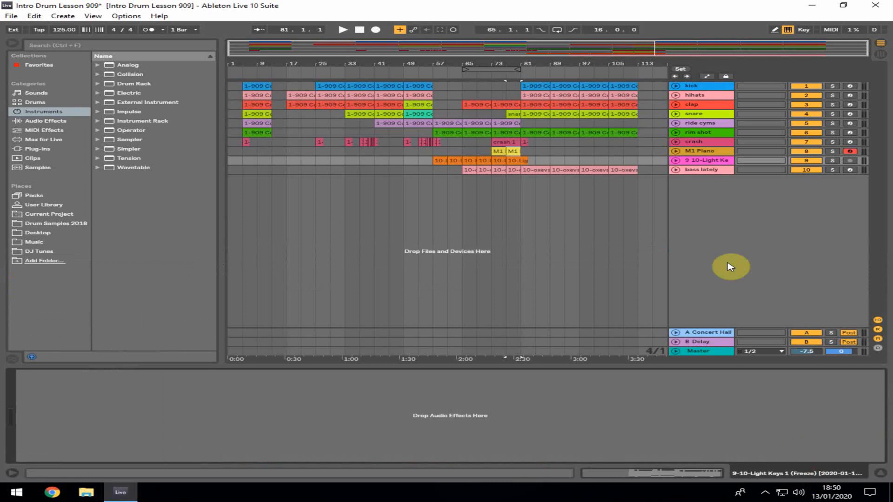
left_click(697, 152)
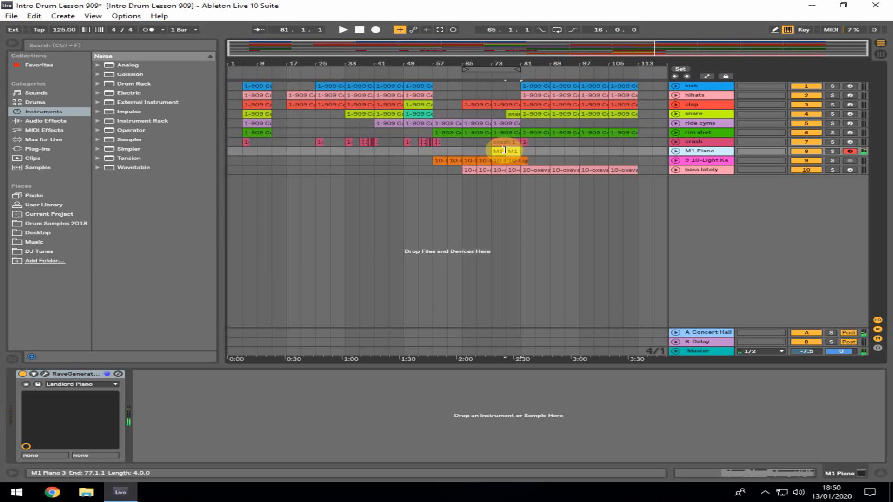
Copy the two four-bar M1 Piano clips to bars 81 to 89 and play the arrangement from bar 77.
left_click_drag(514, 150, 542, 152)
left_click(510, 187)
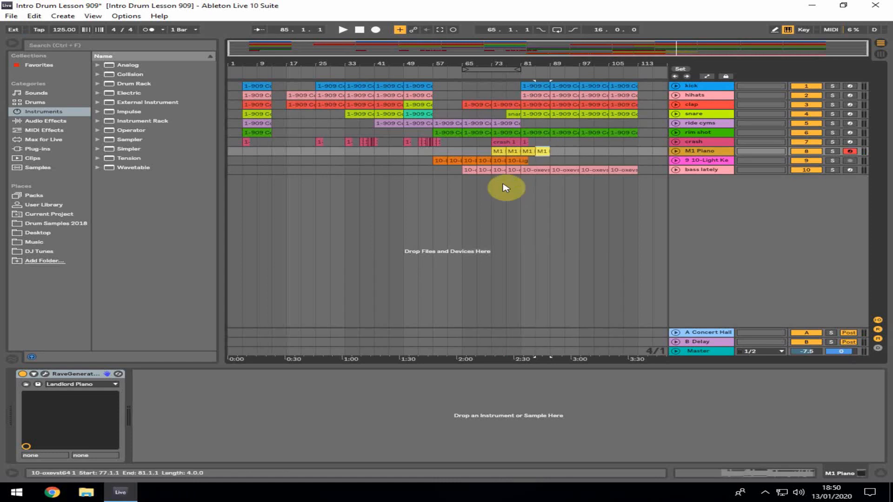
left_click(511, 186)
key("space")
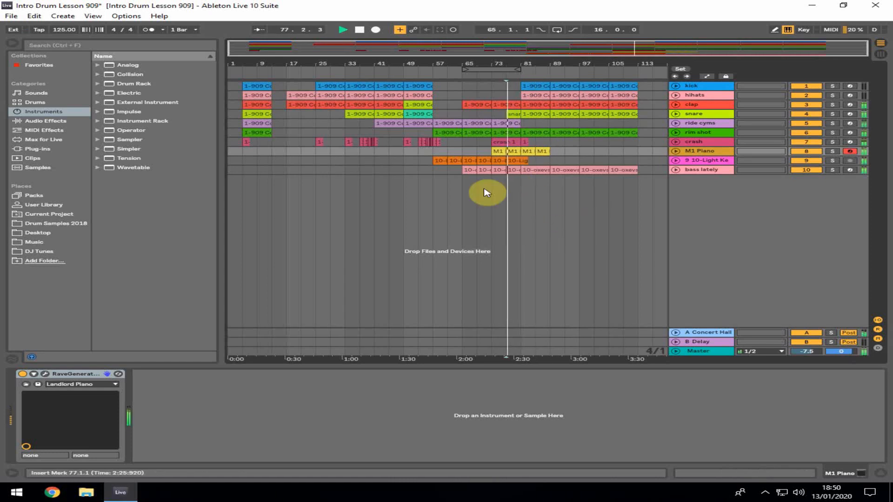
Unfold the hihats track while the arrangement plays through the transition at bar 81.
left_click_drag(539, 63, 514, 62)
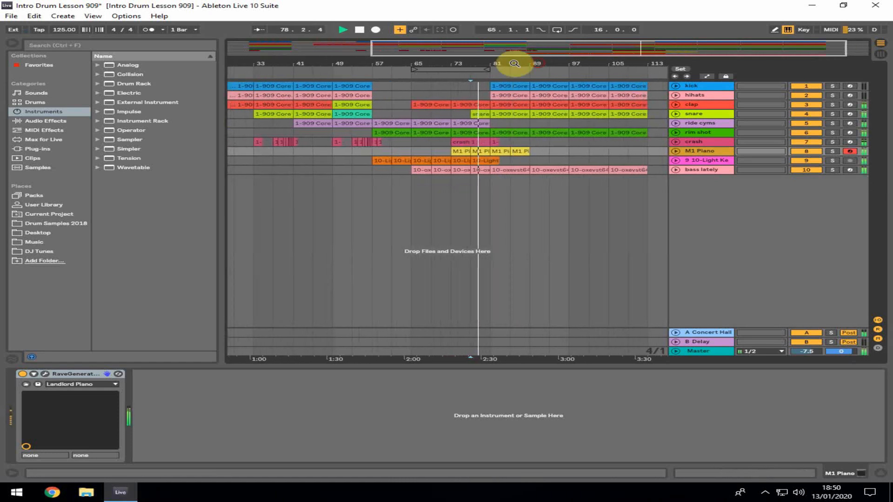
left_click(675, 95)
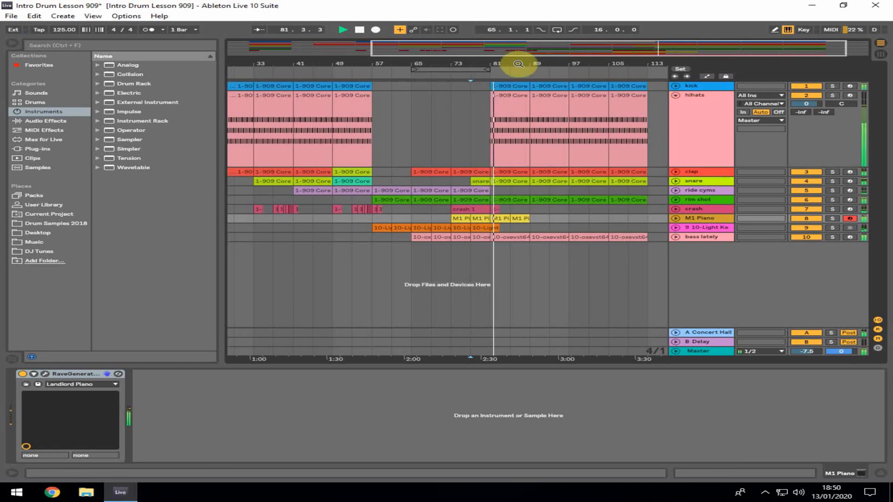
mouse_move(519, 64)
left_mouse_down()
mouse_move(500, 59)
mouse_move(536, 62)
left_mouse_up()
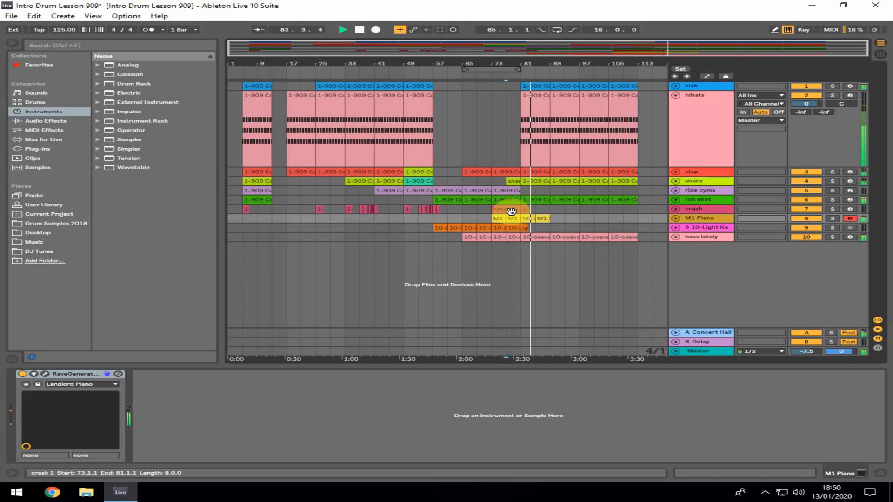
Copy the eight-bar ride cymbal clip from bar 73 to bars 81 and 89, auditioning it from bar 81.
left_click(505, 191)
left_click(504, 190)
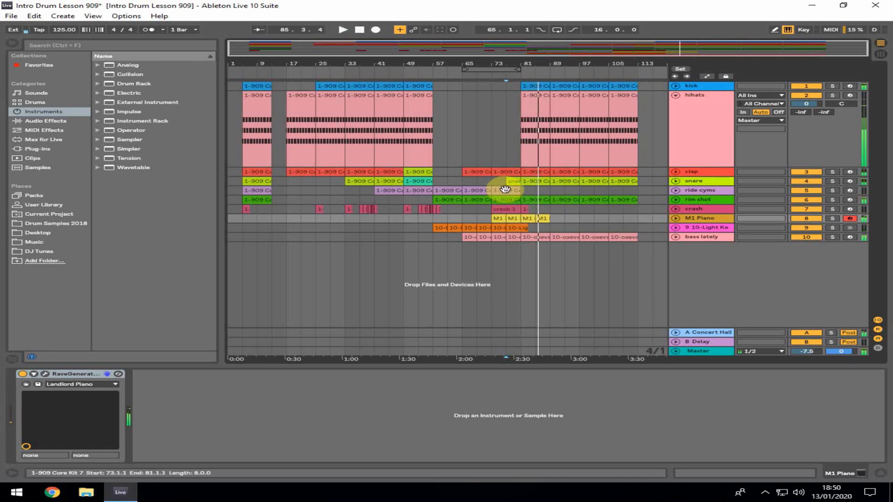
left_click_drag(505, 189, 534, 188)
left_click(516, 251)
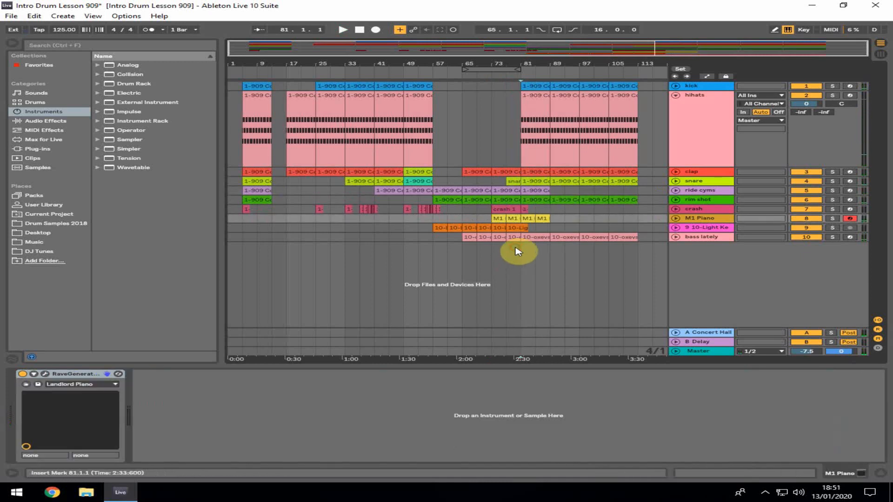
key("space")
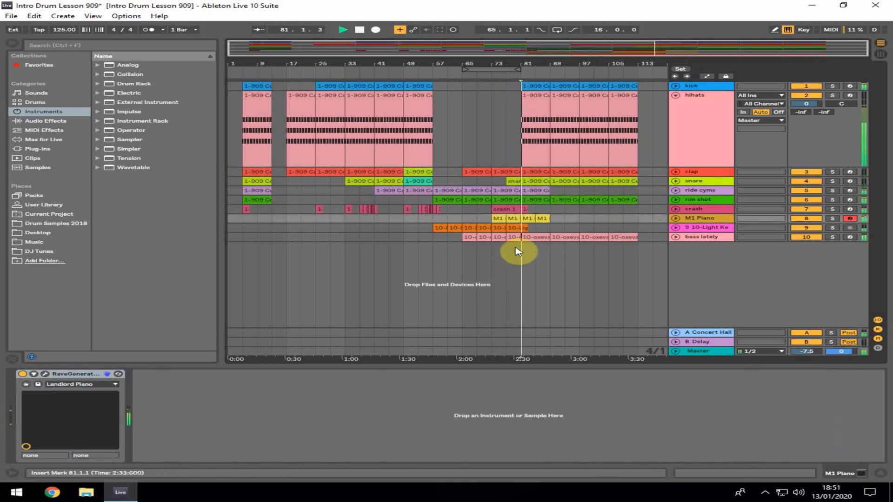
left_click(535, 188)
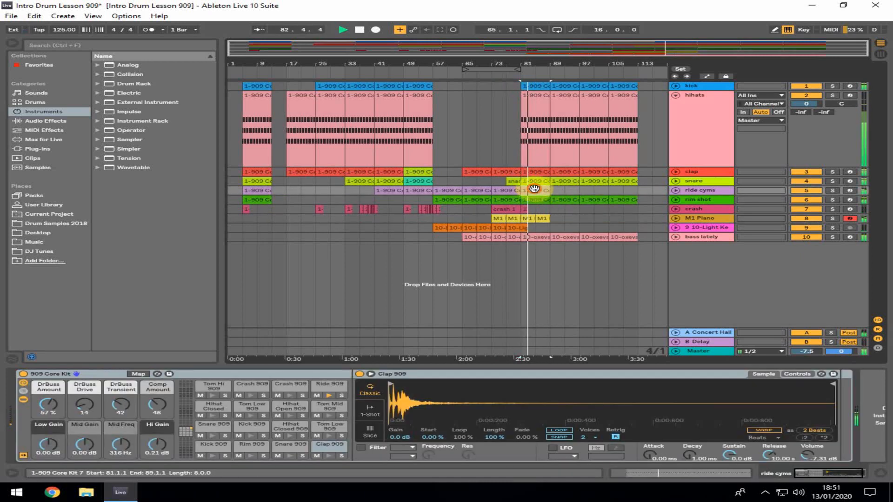
left_click_drag(534, 189, 567, 195)
key("space")
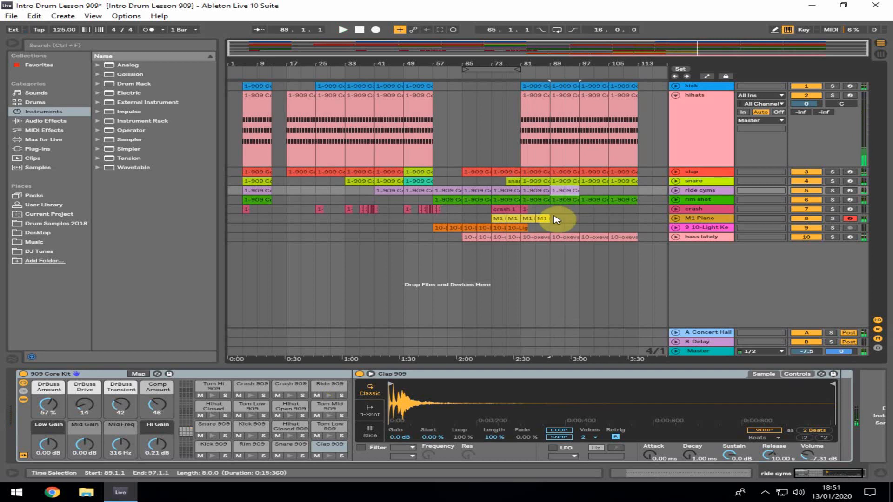
Delete the M1 Piano clips between bars 81 and 89 and record a new piano part, starting from bar 77.
left_click(525, 218)
key("Delete")
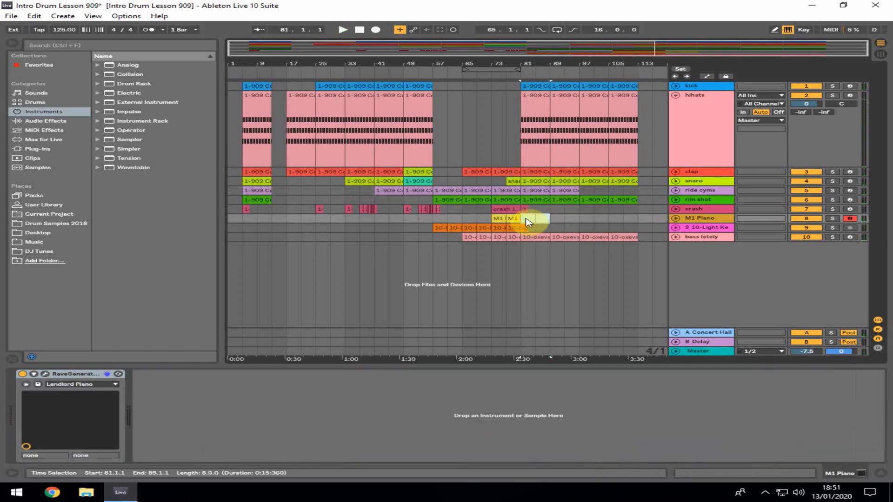
left_click(512, 250)
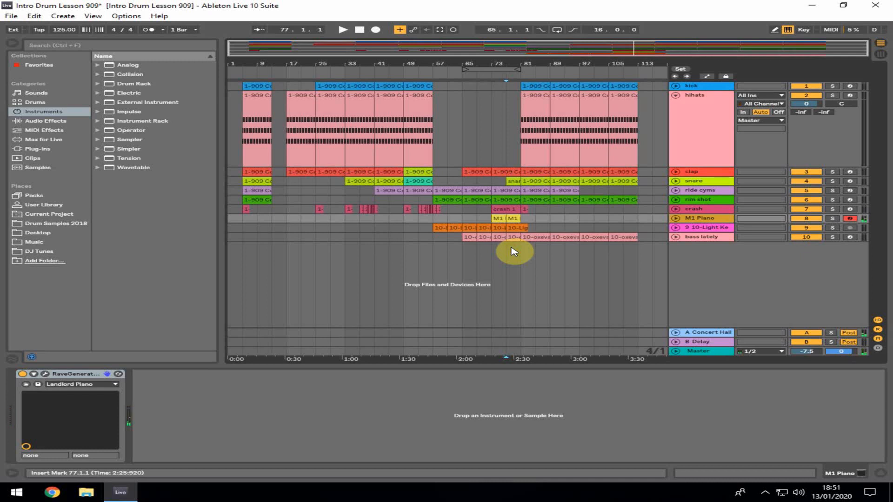
left_click(343, 29)
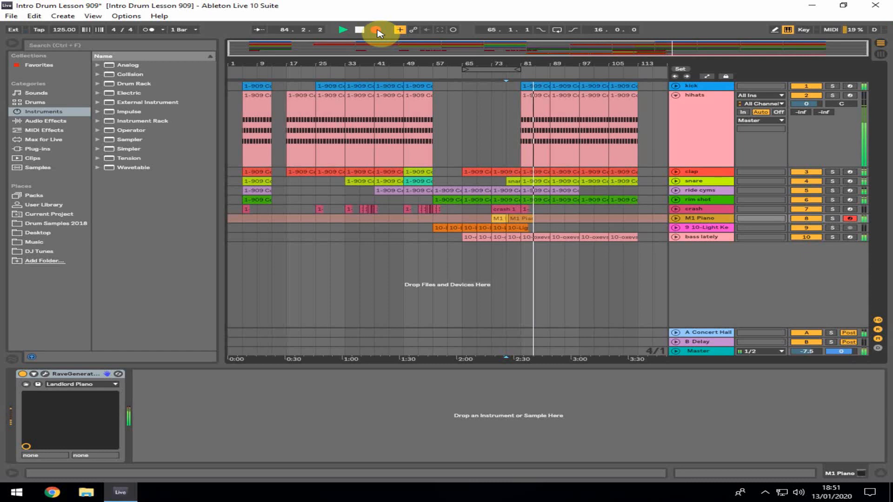
key("space")
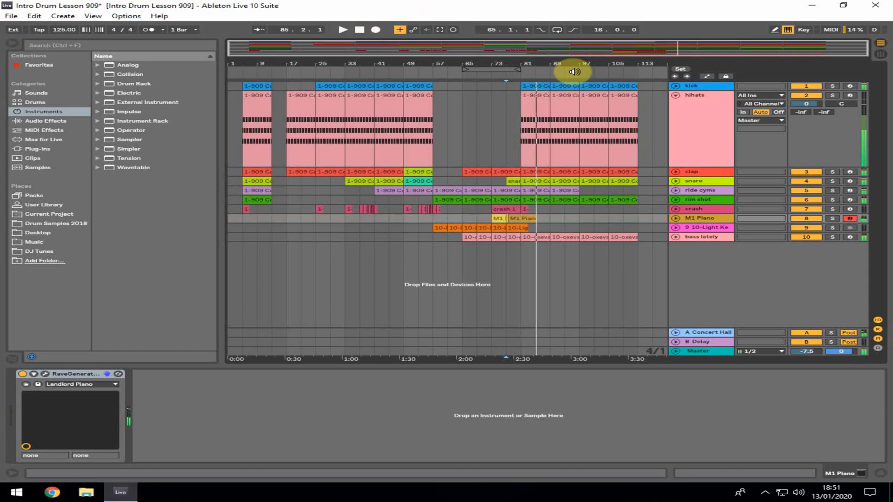
Trim the newly recorded M1 Piano clip to bars 81 to 85 and quantize all its notes, checking it by ear.
left_click_drag(498, 65, 568, 225)
left_click(588, 220)
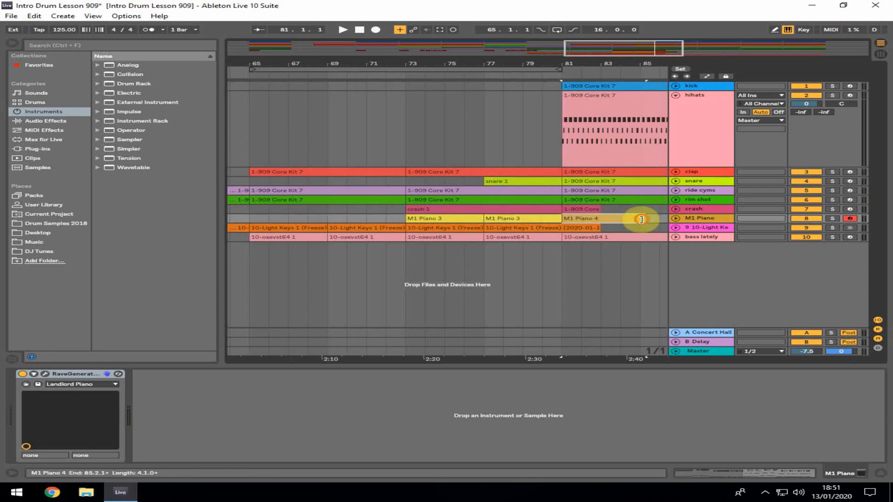
double_click(624, 218)
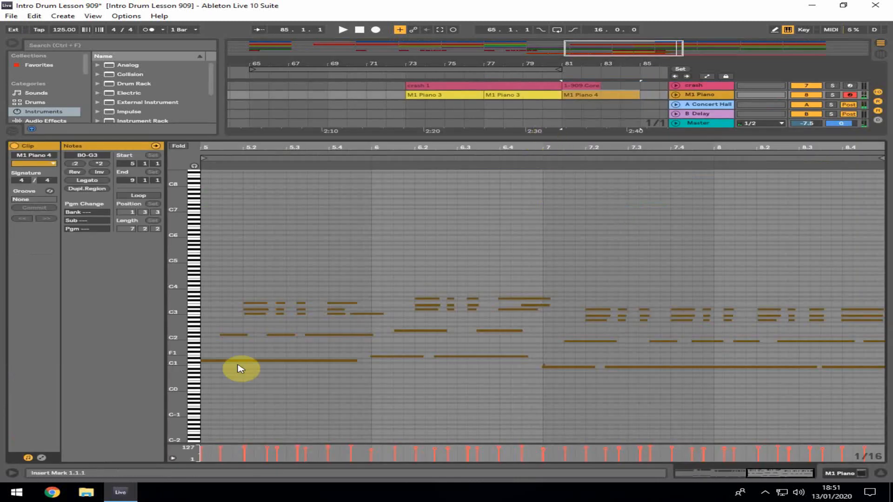
key("ctrl+a")
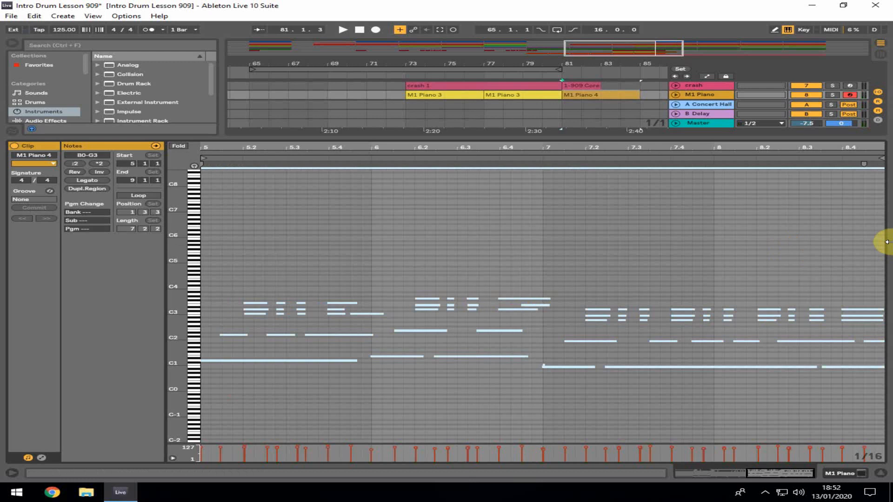
key("space")
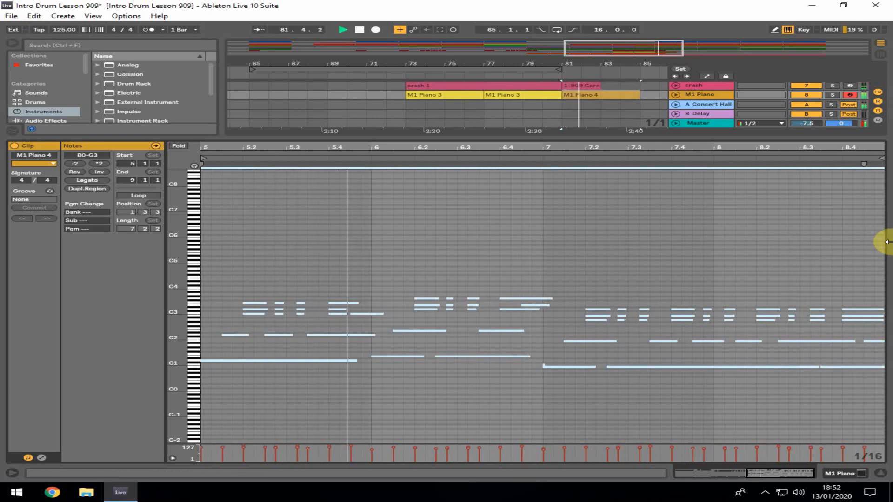
left_click(305, 319)
key("space")
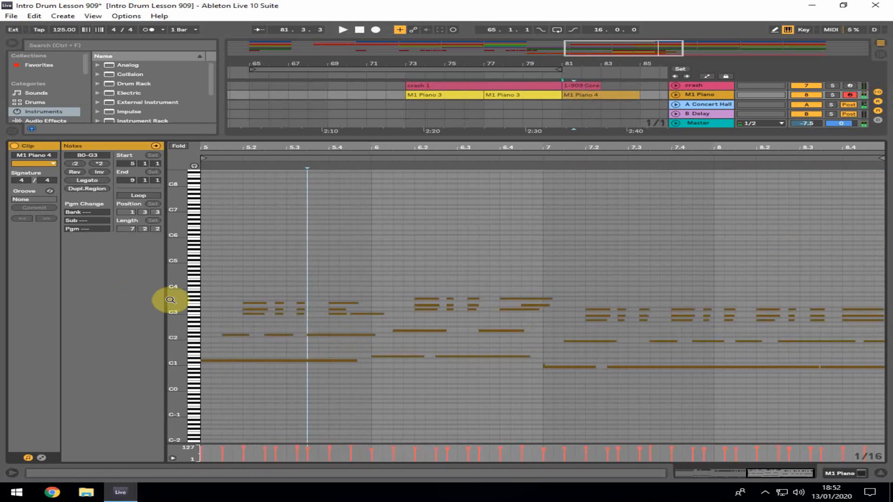
Try copying the F3 and D3 chord notes from 5.4 to 5.4.3 in the piano clip and audition them.
left_click_drag(171, 299, 170, 297)
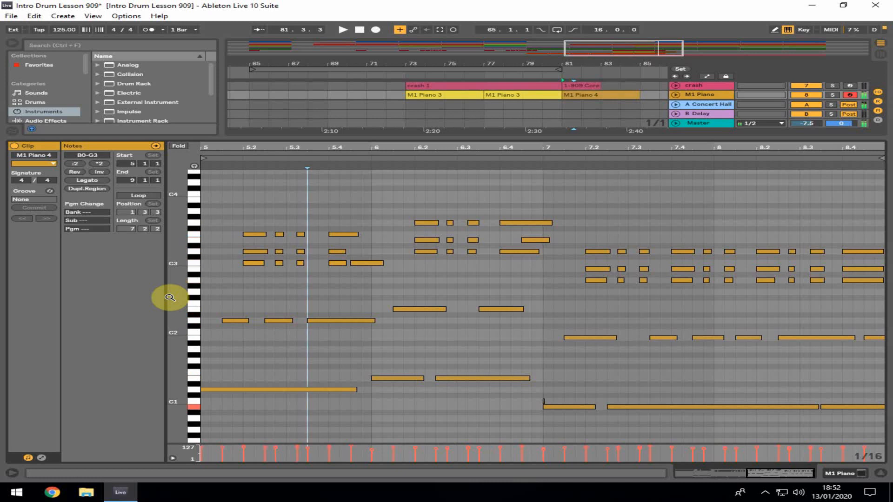
key("space")
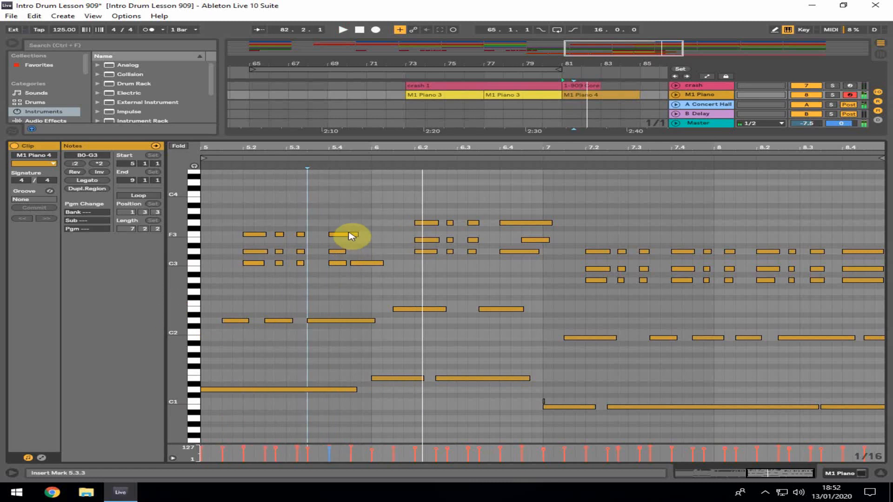
left_click_drag(338, 255, 357, 236)
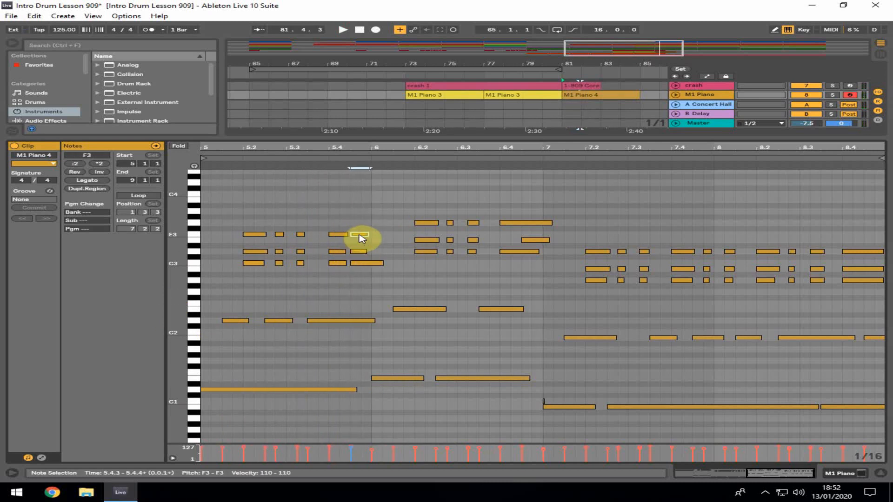
key("space")
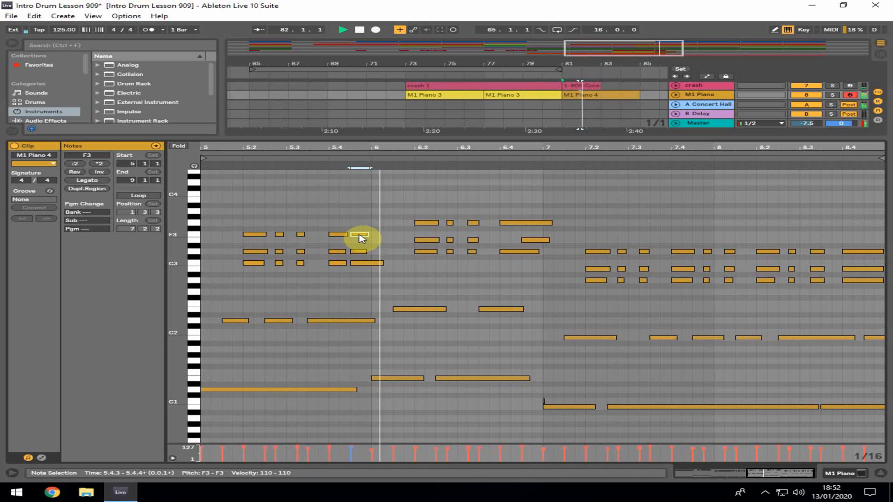
key("space")
Replace the three notes at 5.4.3 with a single D3 note and lengthen the F3 and C3 notes at 5.4.
left_click_drag(353, 271, 374, 229)
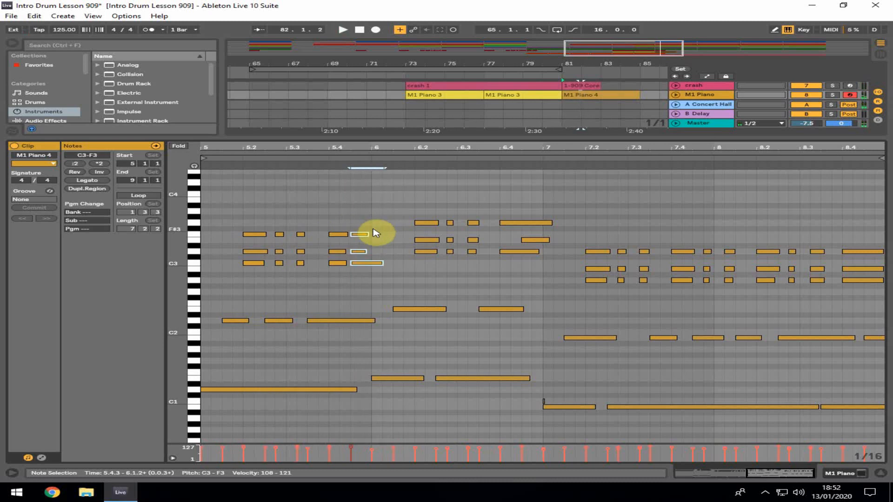
key("Delete")
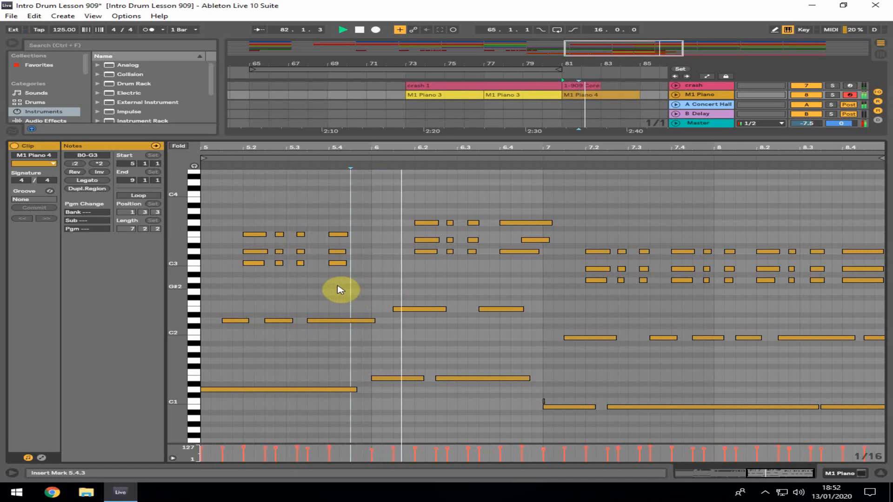
left_click_drag(341, 290, 366, 254)
left_click(365, 264)
key("space")
key("space")
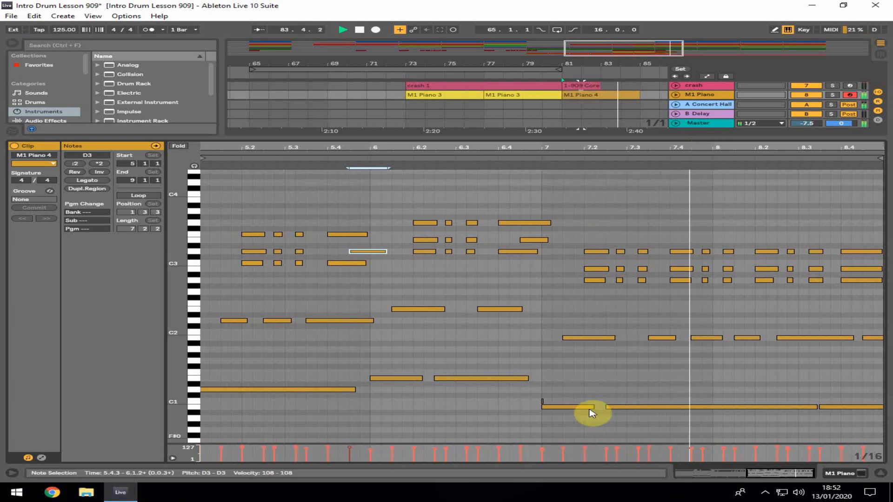
Delete the stray very short C1 note at bar 7 of the piano clip and close the clip editor.
left_click(541, 403)
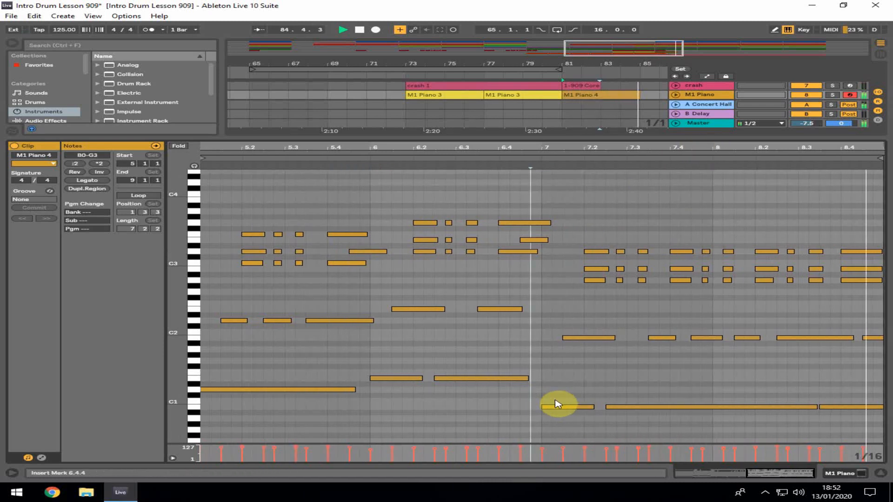
scroll(368, 399, "down", 1)
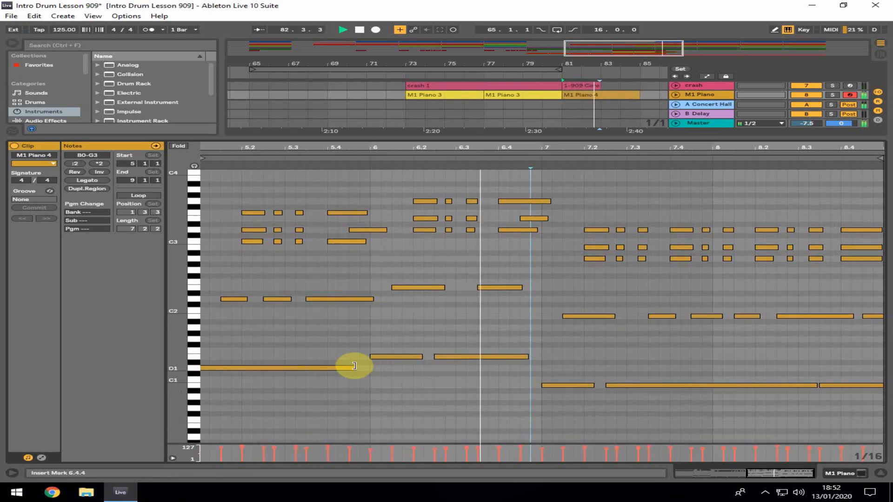
left_click(880, 473)
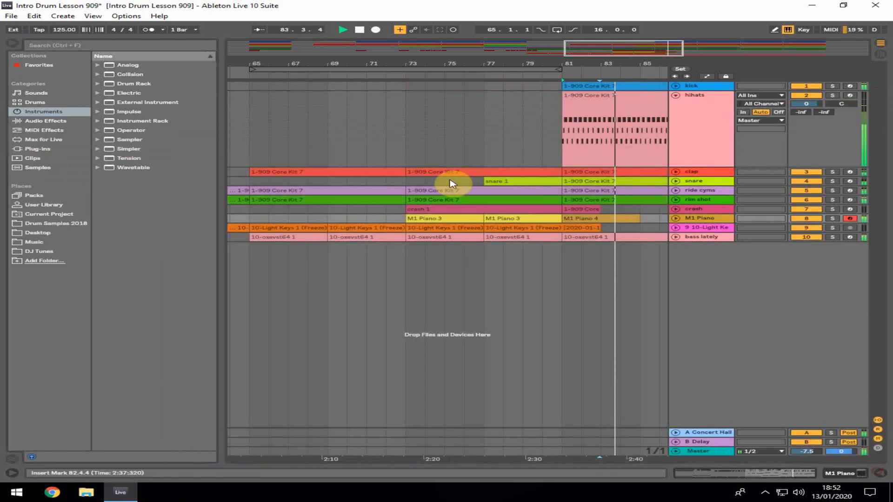
Recolour the edited M1 Piano clip at bar 81 lime green and copy it repeatedly to fill bars 85 to 97.
left_click(578, 219)
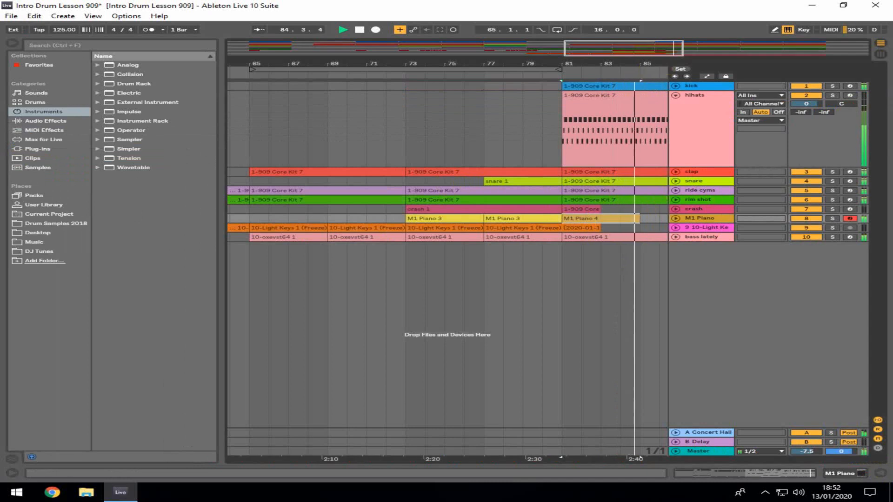
left_click_drag(458, 63, 457, 52)
key("space")
left_click(452, 221)
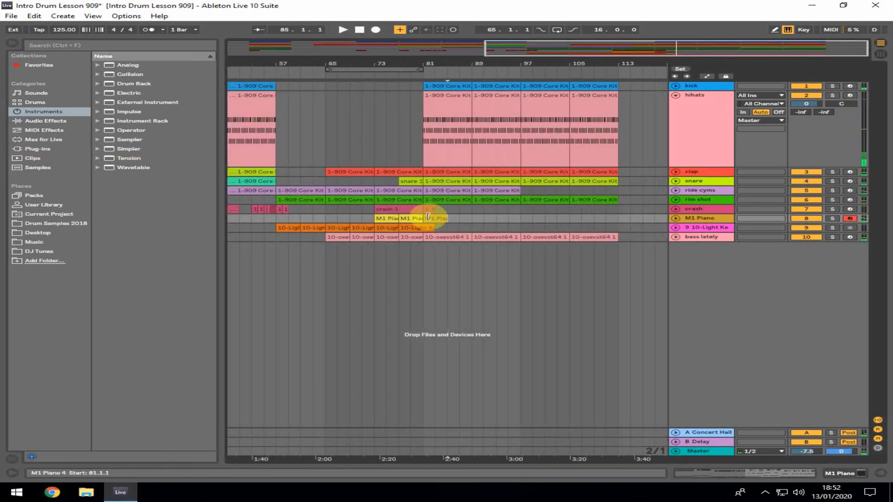
right_click(432, 217)
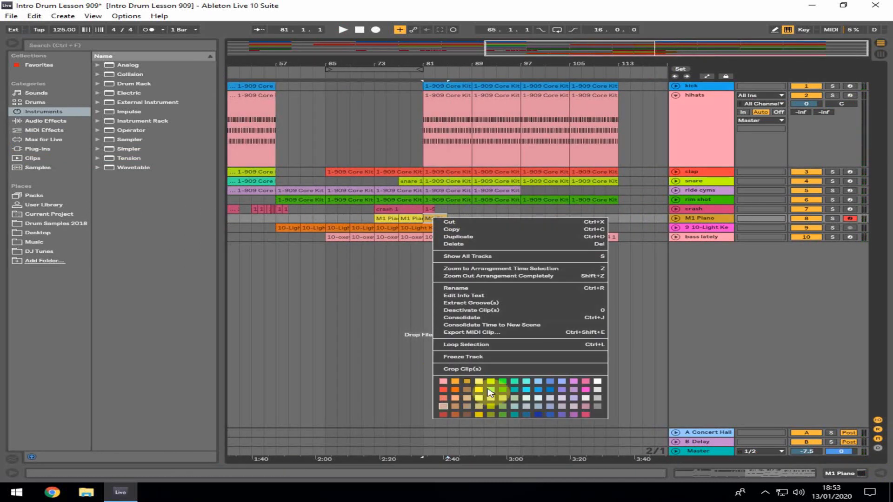
left_click(494, 382)
left_click_drag(443, 216, 513, 219)
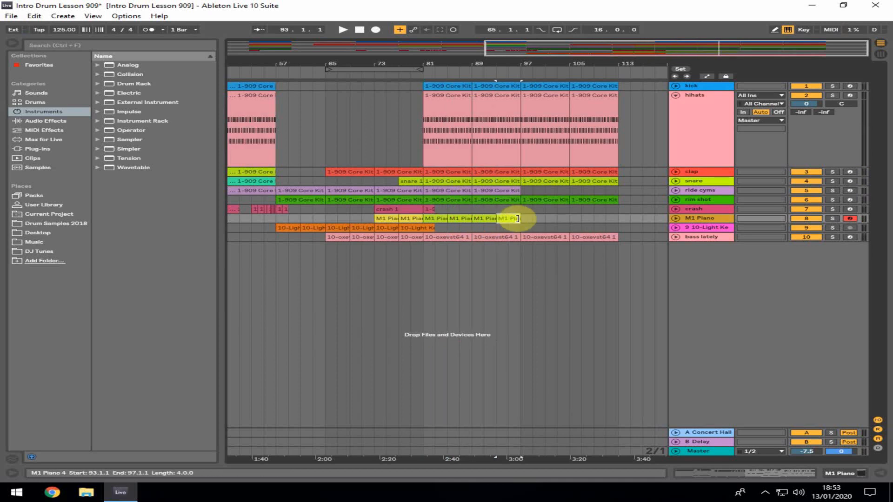
Audition the transition from bar 79 and copy the four-bar M1 Piano clip from bar 73 to bar 77.
left_click(409, 260)
key("space")
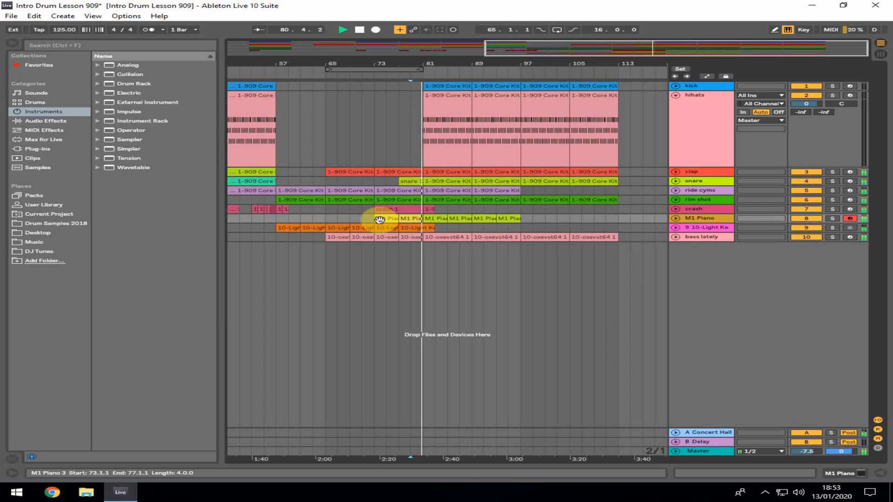
key("space")
left_click_drag(379, 219, 414, 219)
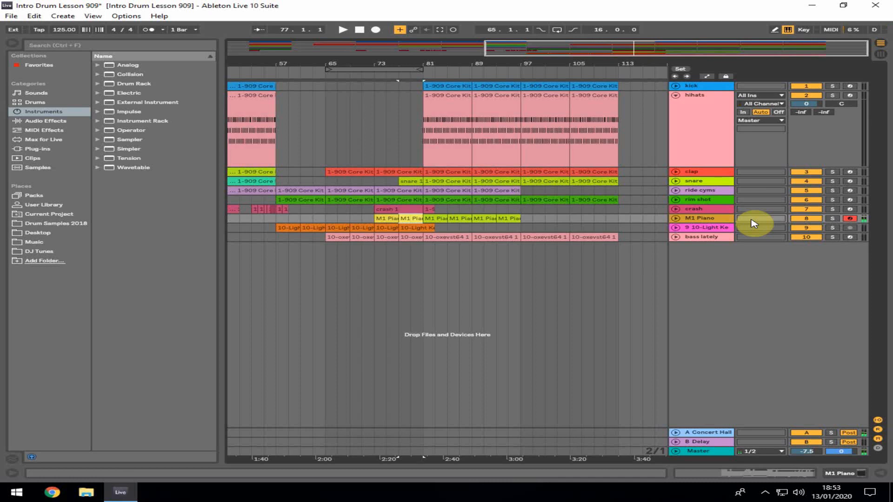
Play from bar 77 and overdub a fast descending piano run on the M1 Piano track leading into bar 81.
left_click_drag(413, 65, 393, 218)
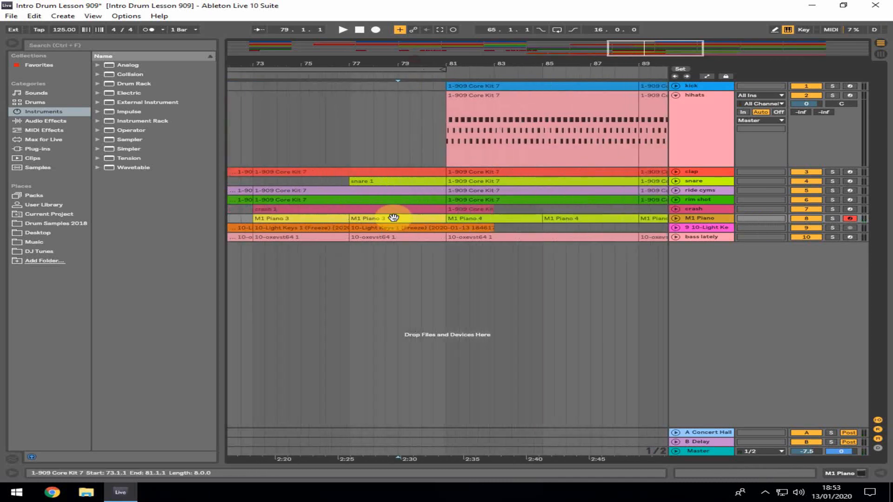
left_click(351, 248)
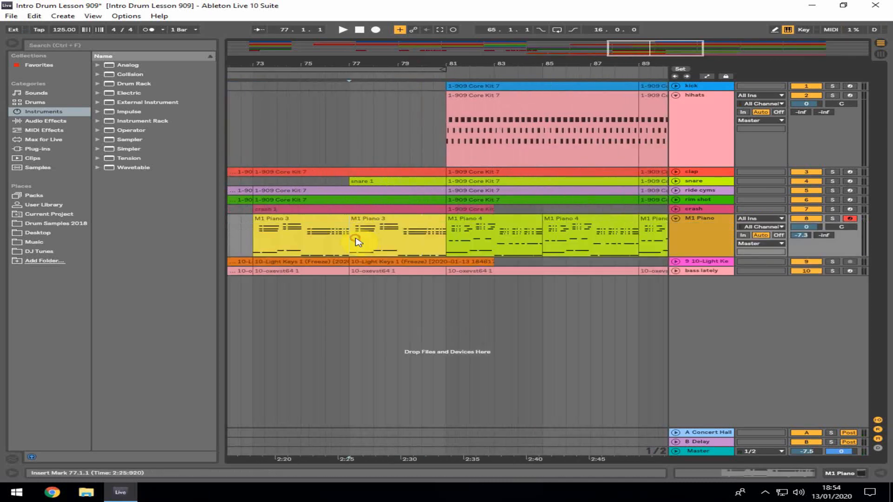
key("space")
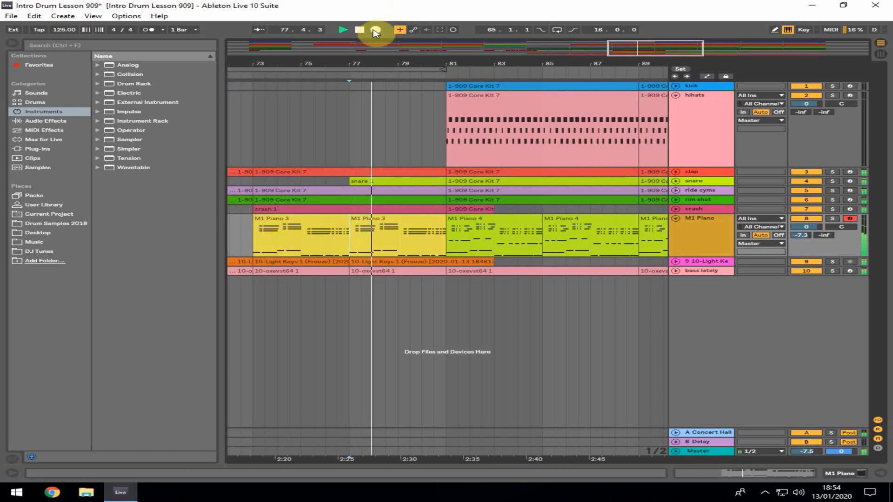
left_click(375, 30)
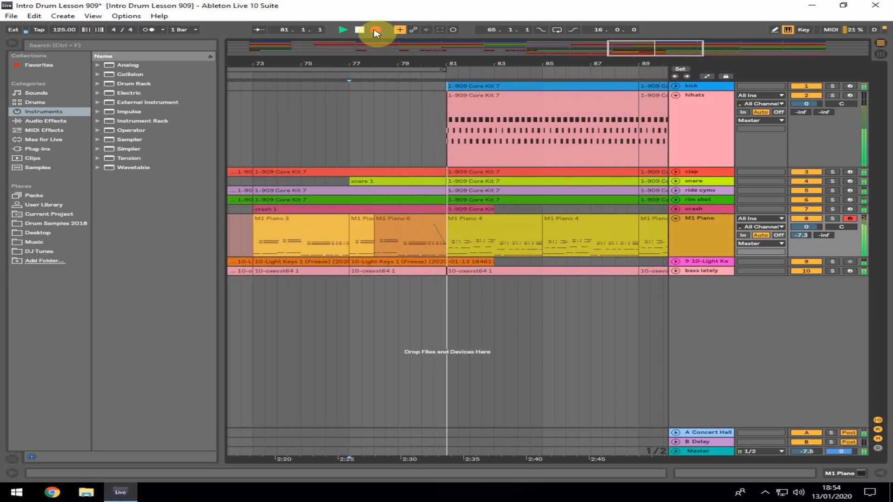
left_click(376, 30)
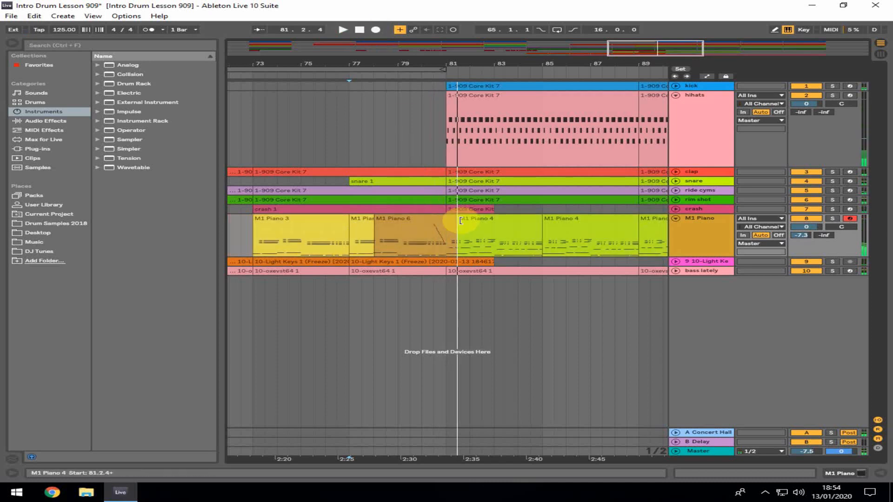
Open the newly recorded M1 Piano clip at bar 78 and delete the stray short C3 and D3 notes ending the descending run.
left_click(460, 219)
double_click(421, 223)
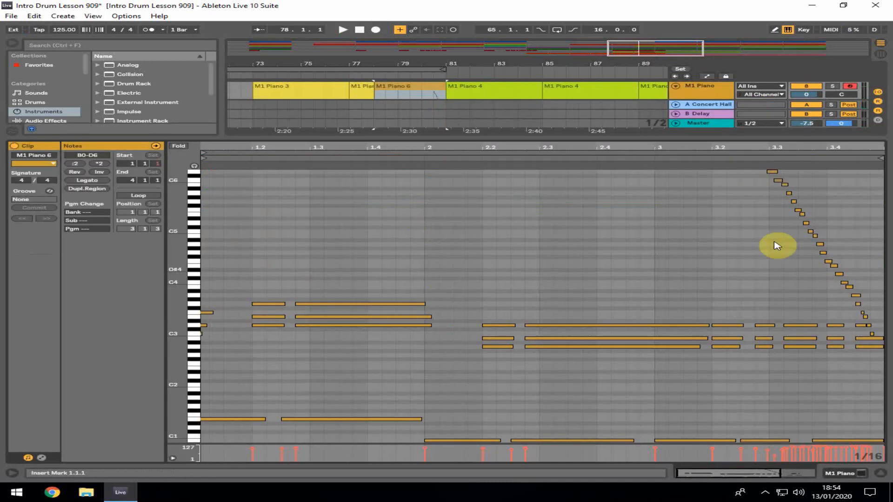
left_click(865, 331)
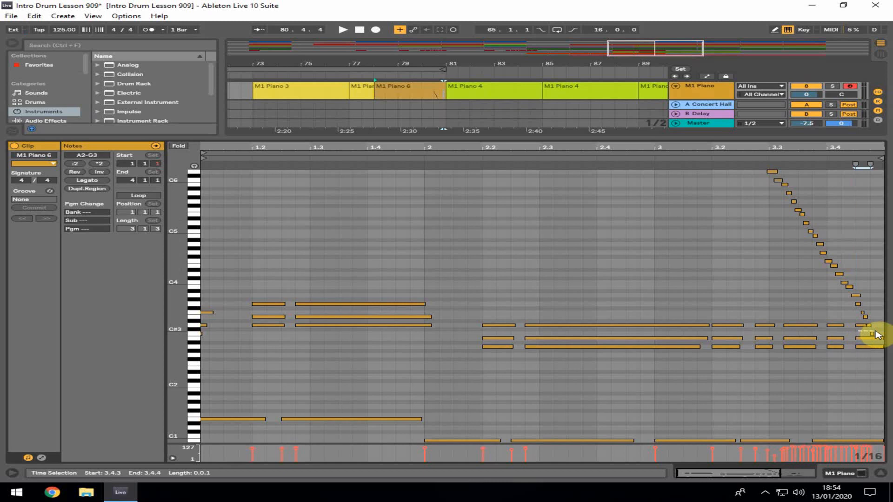
left_click(873, 334)
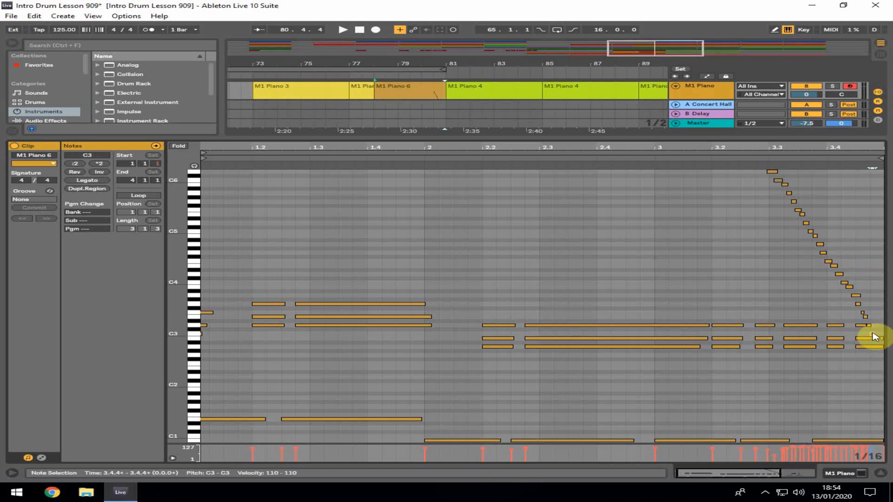
left_click(875, 332)
left_click(867, 326)
Nudge the run's first note, D6 near beat 3.3, slightly later and play the passage back.
scroll(799, 303, "up", 2)
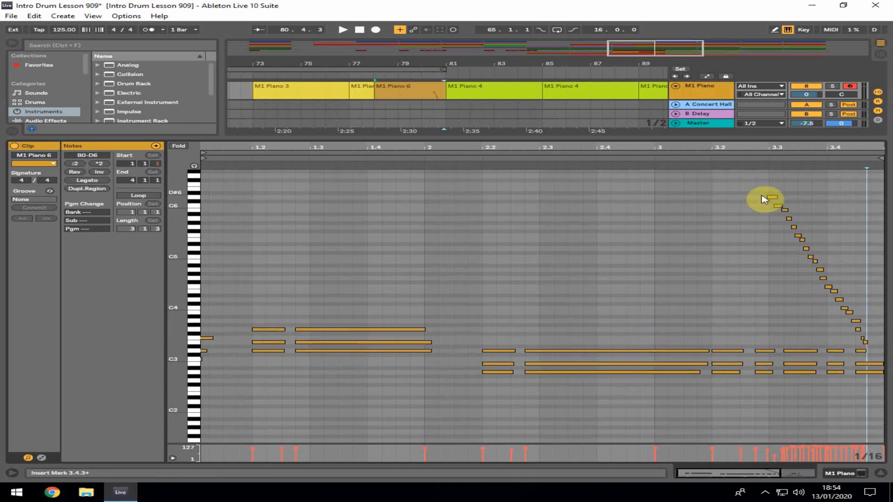
left_click(774, 198)
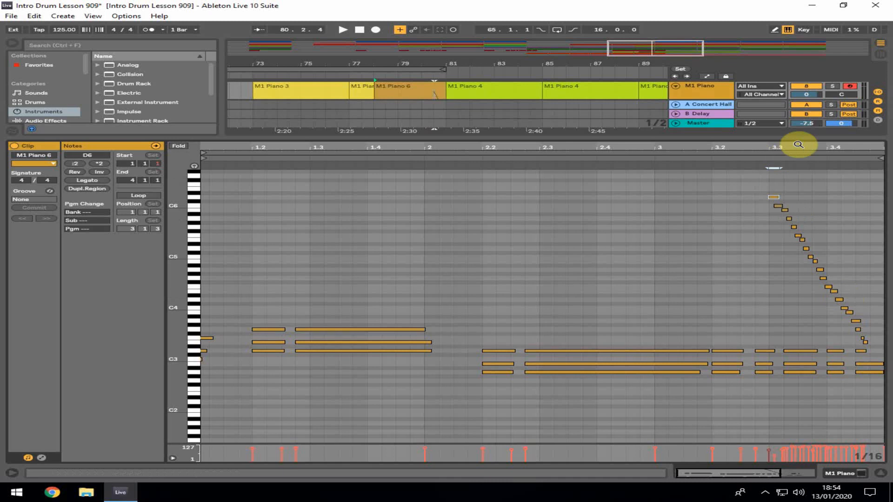
left_click_drag(797, 144, 674, 144)
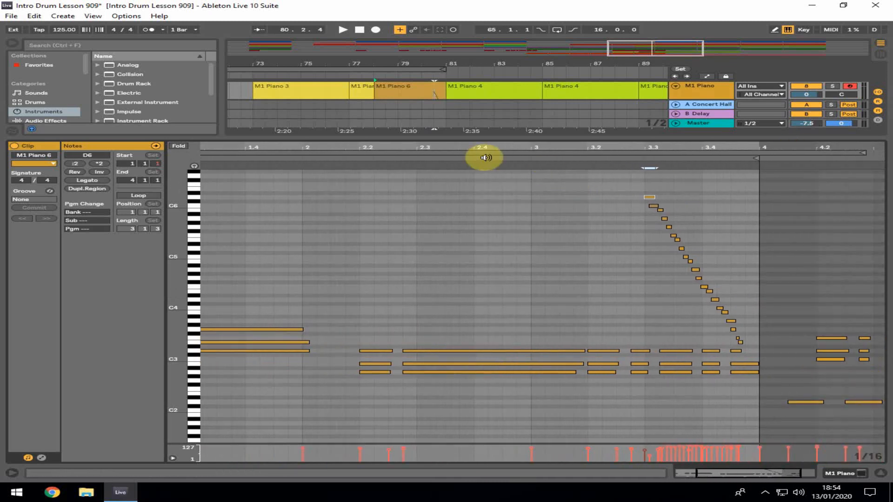
key("space")
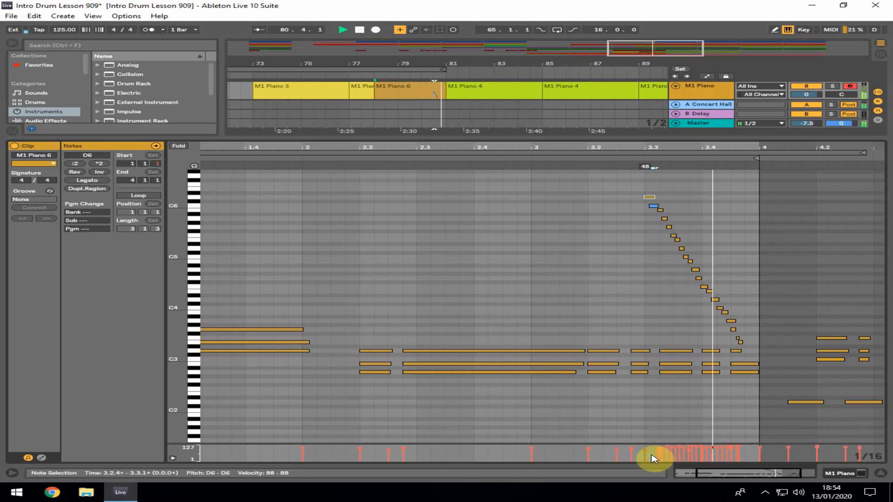
Add a short D3 note just after 3.4.3 to finish the descending run and audition it.
left_click(744, 344)
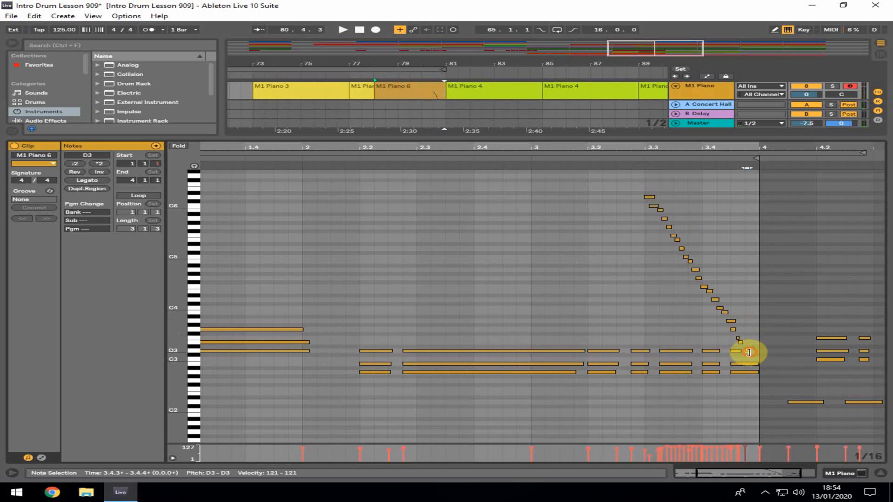
left_click(632, 158)
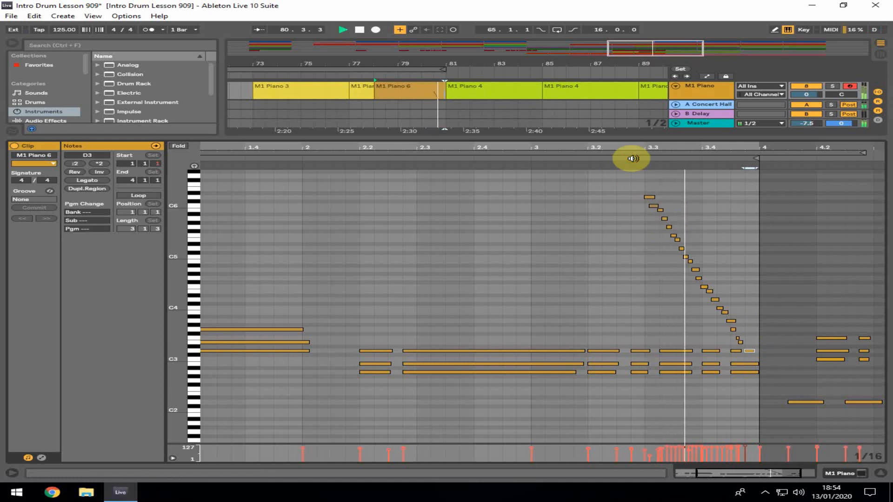
key("space")
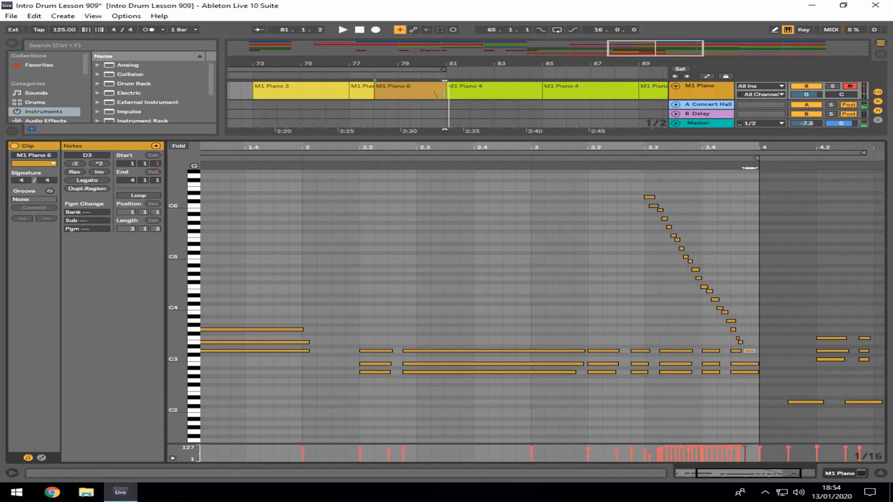
Shift the E3 note near 3.4.3 slightly later, trim the start of the opening D6 note, and audition the run.
left_click_drag(747, 148, 746, 164)
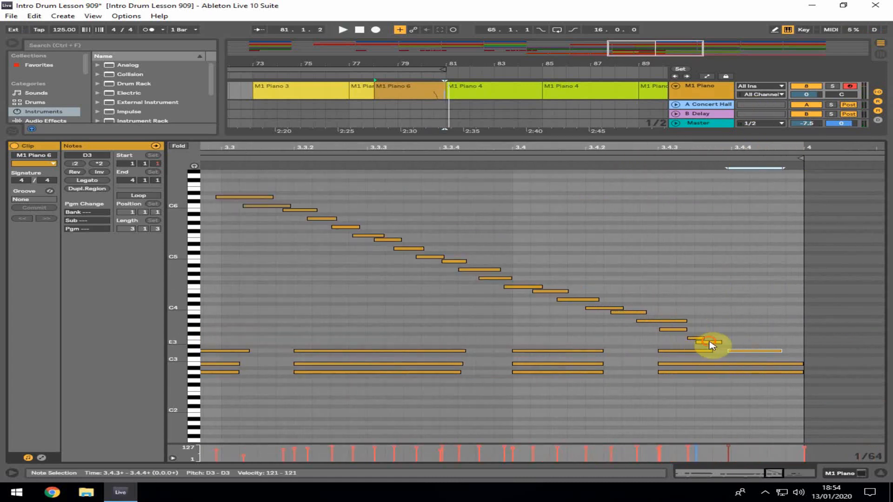
left_click_drag(709, 341, 724, 344)
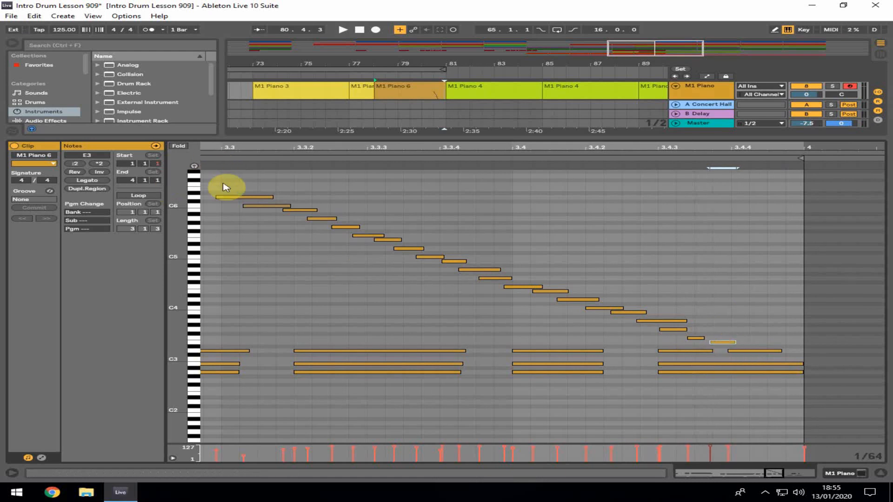
left_click(217, 197)
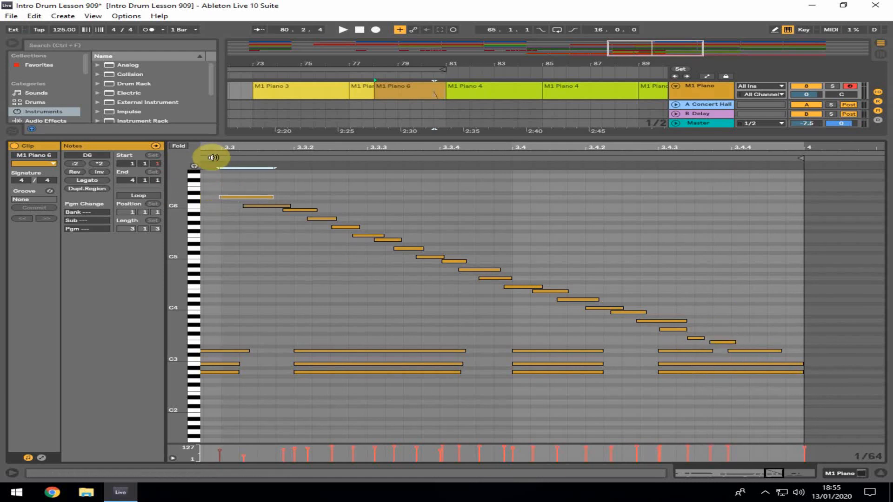
key("space")
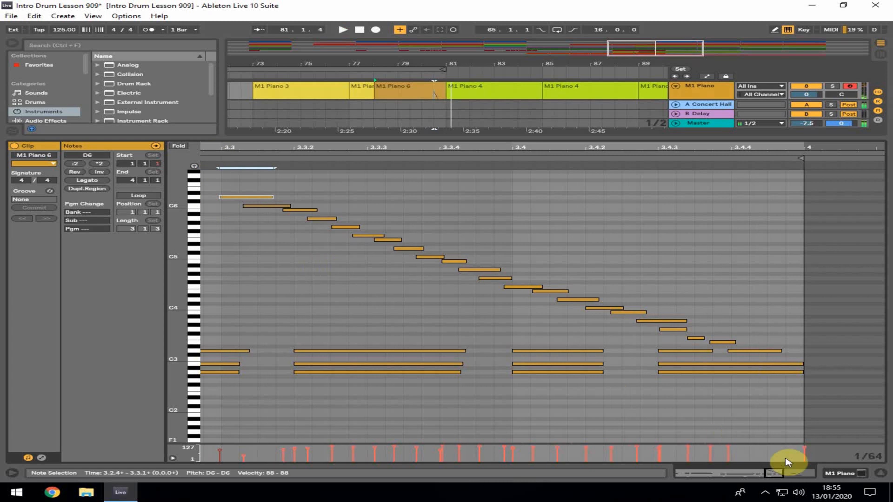
left_click_drag(448, 146, 651, 122)
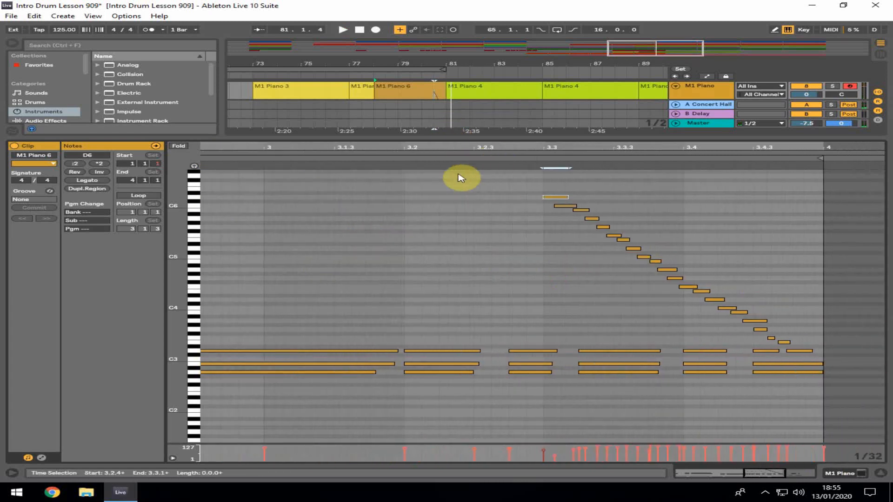
left_click(526, 165)
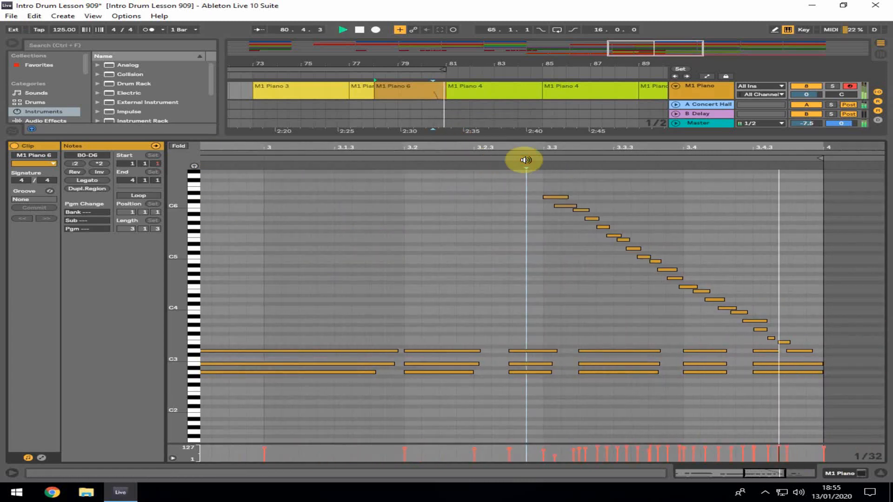
Close the clip editor, audition the piano run into bar 81, and collapse the hihats track in the arrangement.
left_click(881, 475)
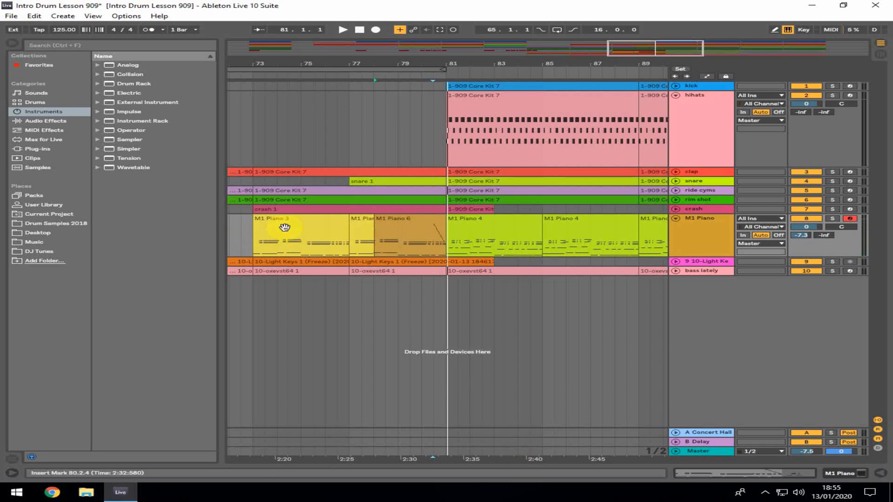
left_click(412, 235)
key("space")
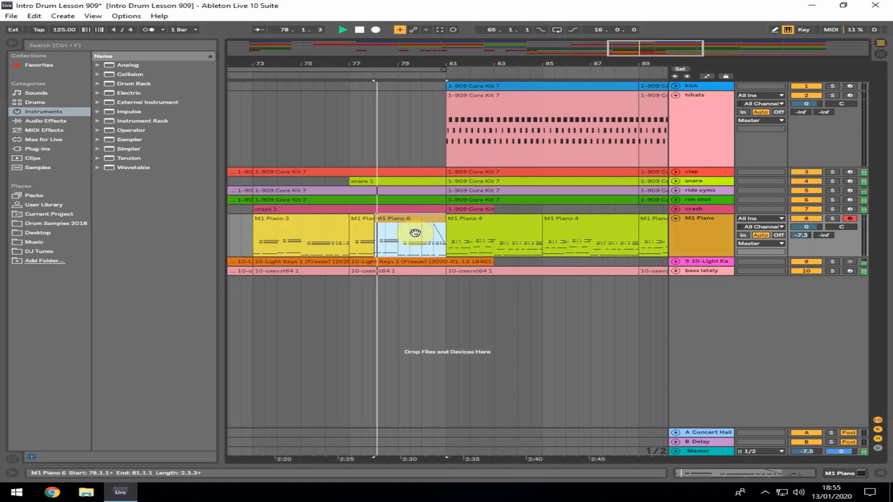
left_click(440, 280)
mouse_move(464, 64)
left_mouse_down()
mouse_move(391, 35)
mouse_move(390, 14)
left_mouse_up()
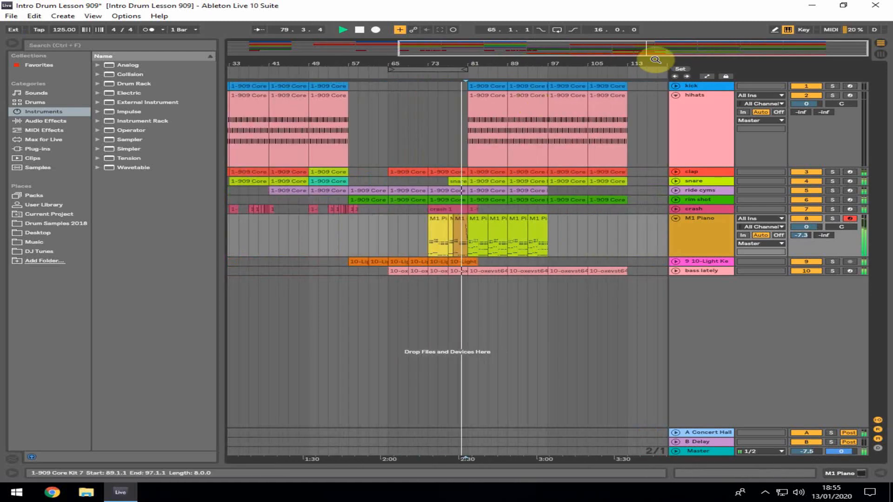
left_click(676, 96)
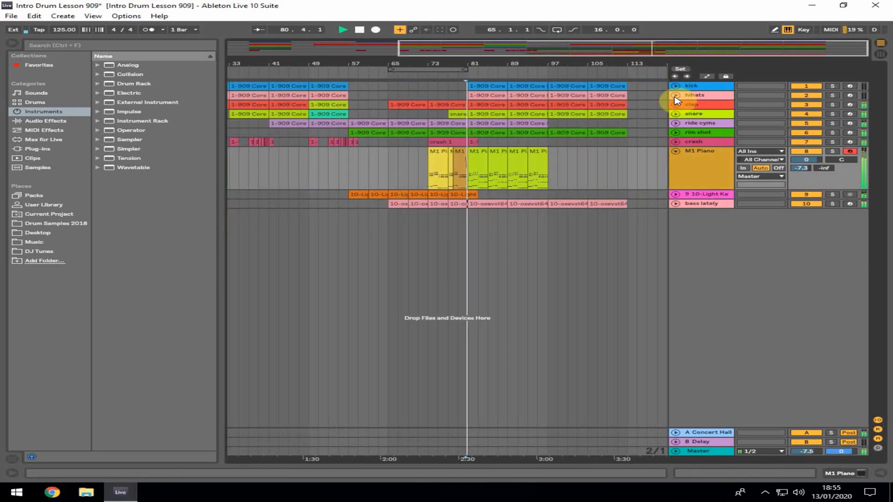
key("space")
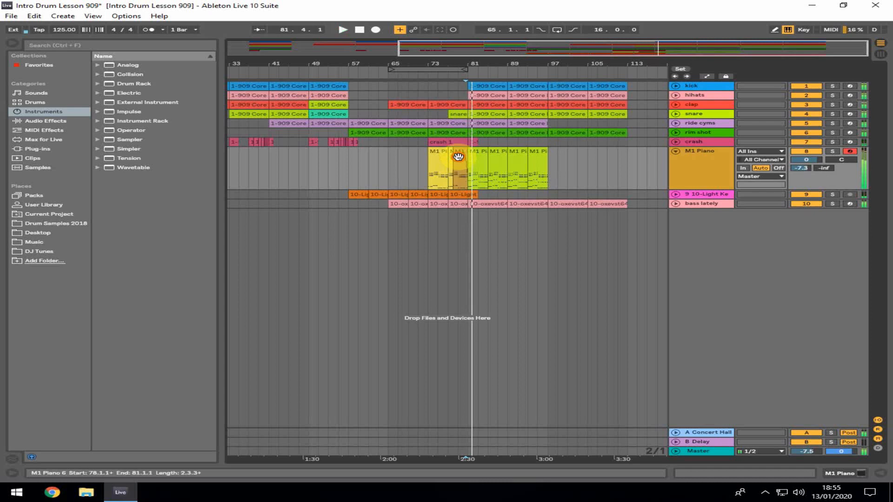
left_click(458, 165)
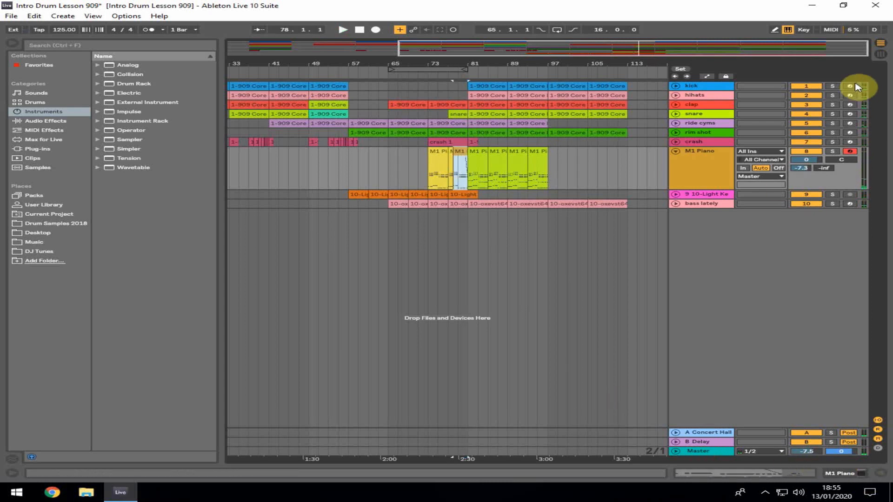
Show the M1 Piano track's devices in Session View and add a Ping Pong Delay after the instrument with Dry/Wet at 20%.
left_click(880, 55)
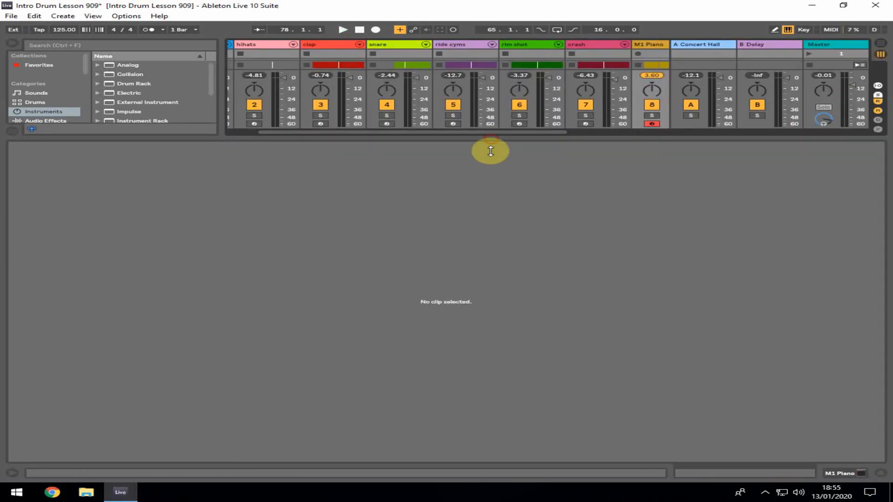
left_click_drag(490, 151, 496, 377)
left_click(879, 474)
left_click(839, 474)
left_click(194, 425)
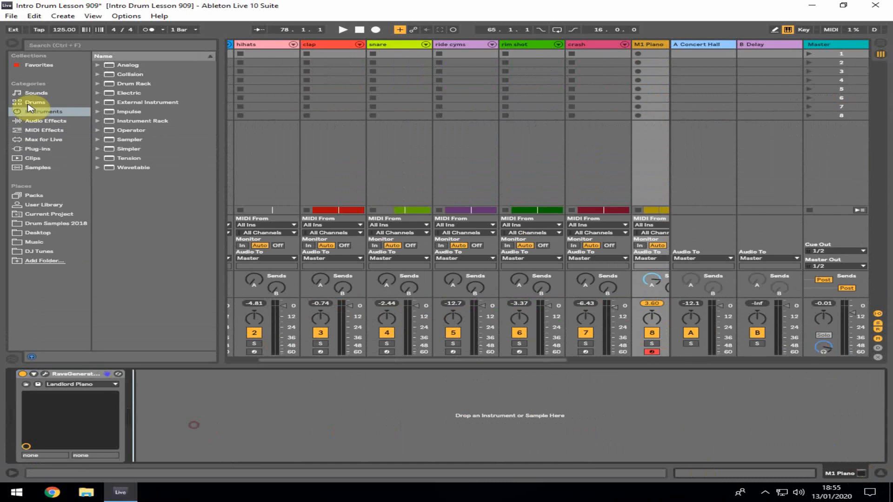
left_click(45, 121)
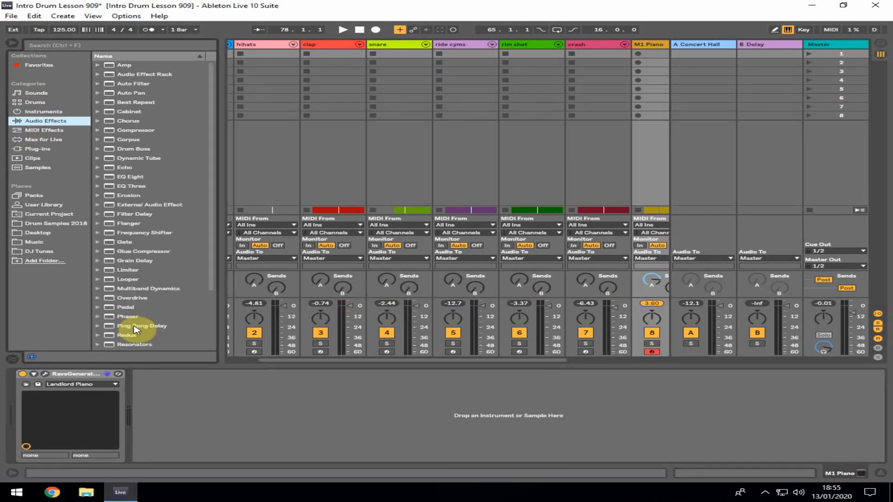
left_click_drag(129, 327, 186, 460)
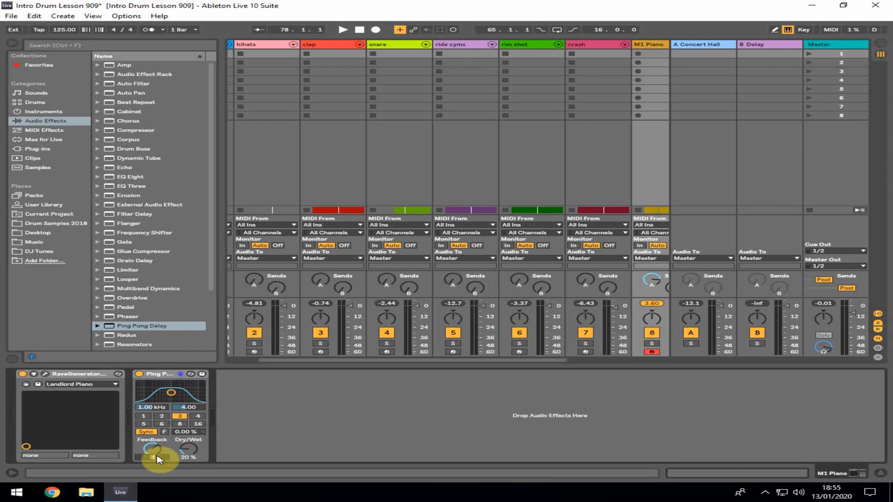
Return to the arrangement, turn on Automation Mode, and collapse the M1 Piano track.
left_click(880, 42)
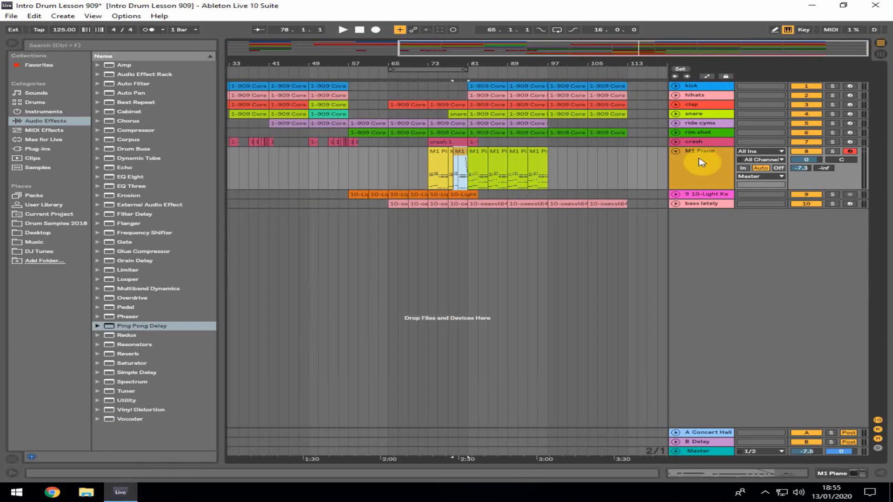
left_click(93, 16)
left_click(138, 270)
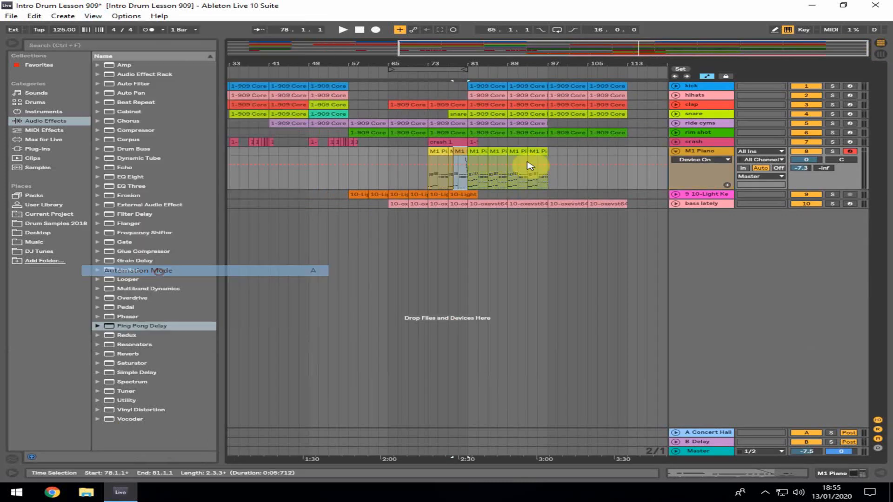
left_click(697, 159)
left_click(459, 152)
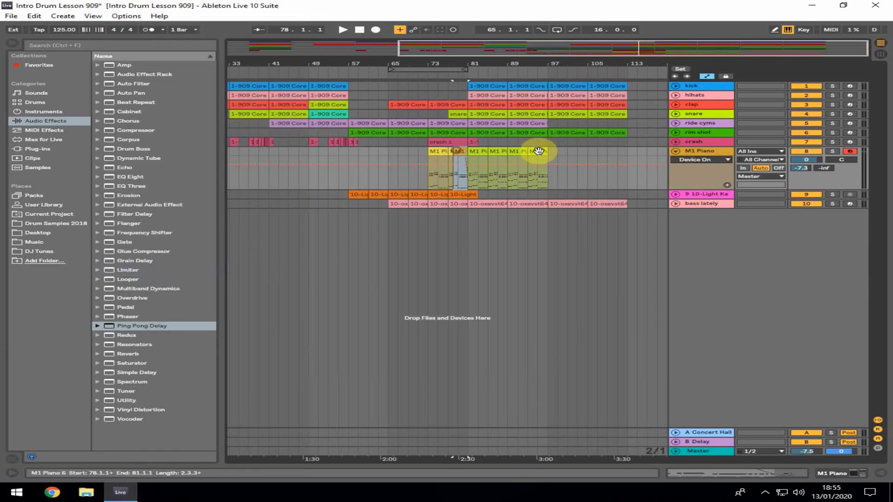
left_click(683, 159)
left_click(684, 158)
left_click(676, 151)
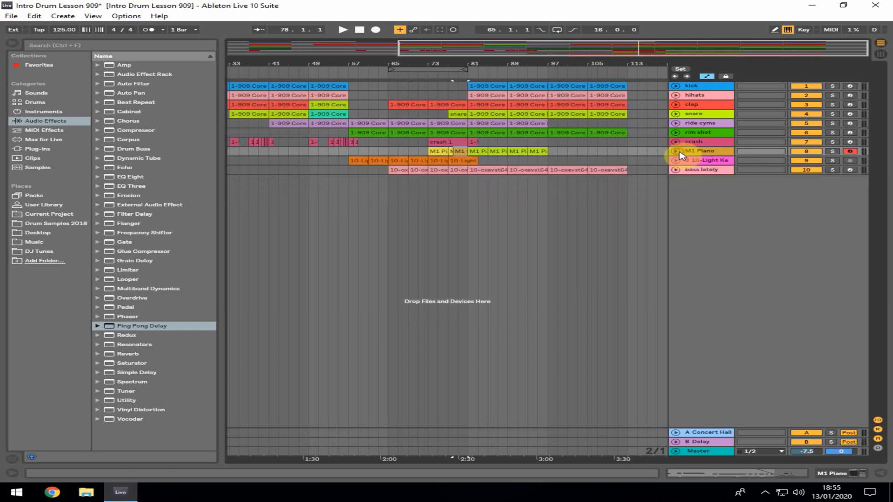
Expand the M1 Piano track and show the Ping Pong Delay's Dry/Wet automation.
left_click(699, 153)
left_click(677, 152)
left_click(701, 160)
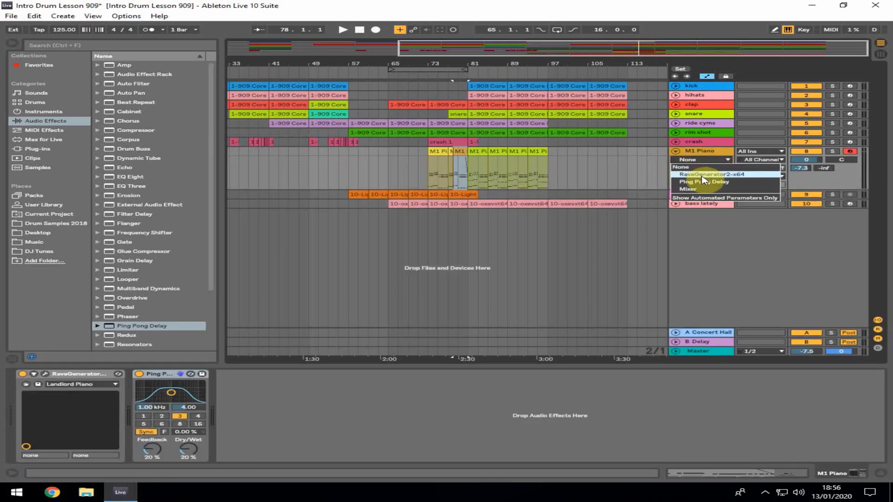
left_click(703, 182)
left_click(696, 170)
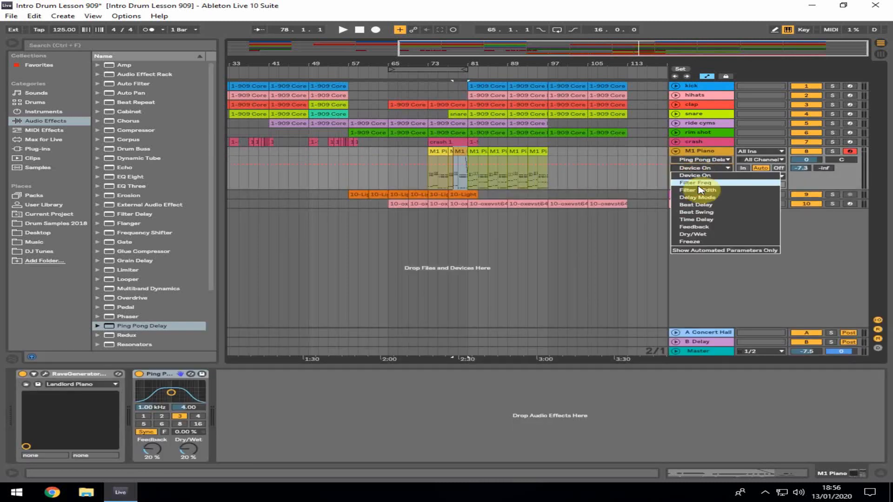
left_click(693, 234)
Automate the Dry/Wet to peak at 65% over the piano run just before bar 81, and audition the result.
left_click_drag(470, 64, 472, 130)
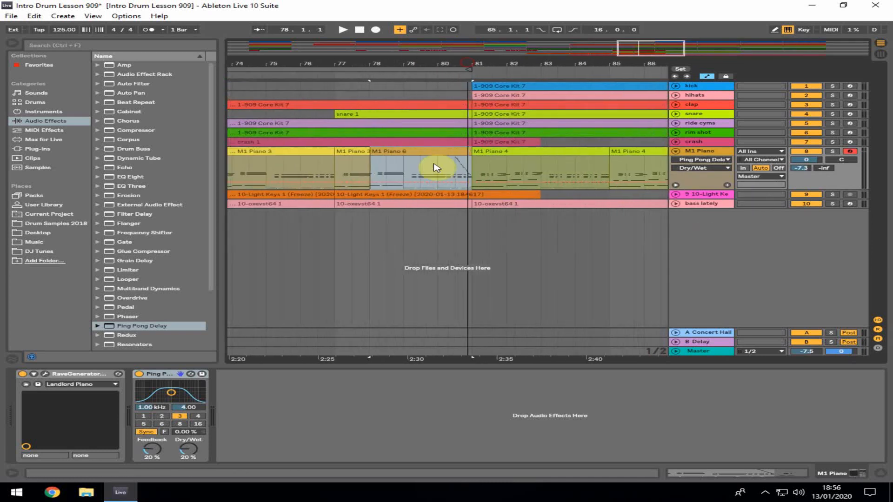
left_click(437, 186)
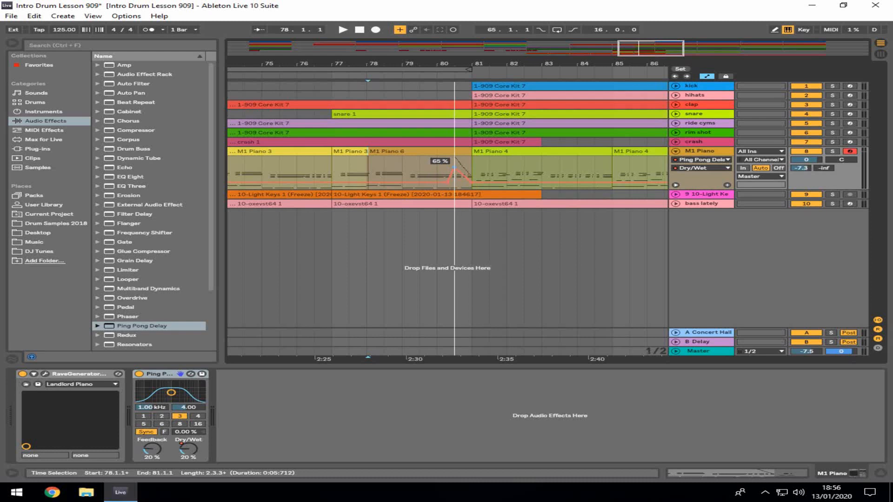
left_click(427, 171)
key("space")
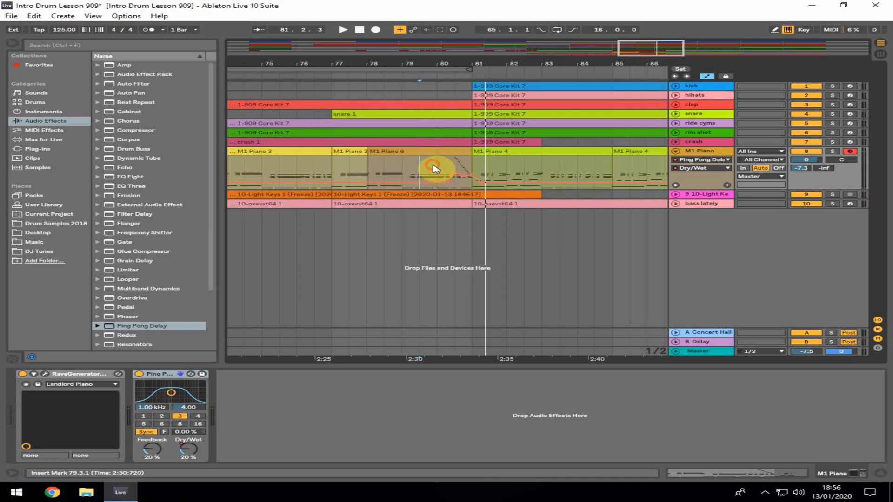
key("space")
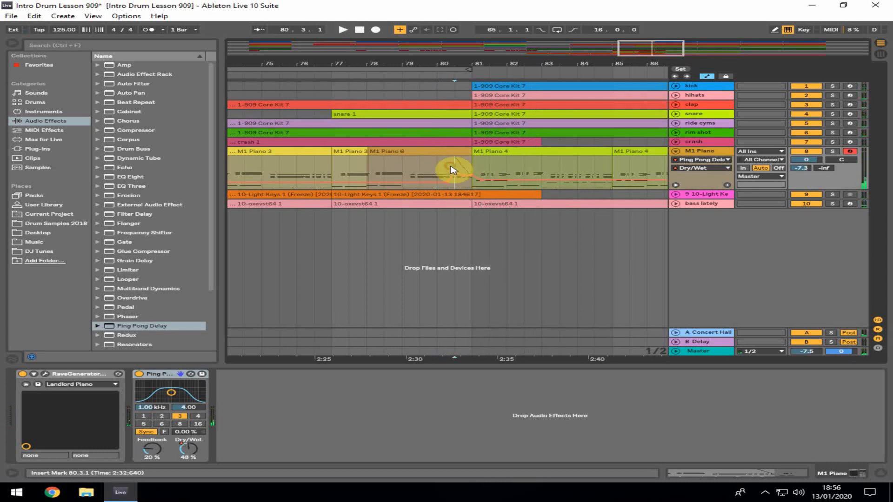
key("space")
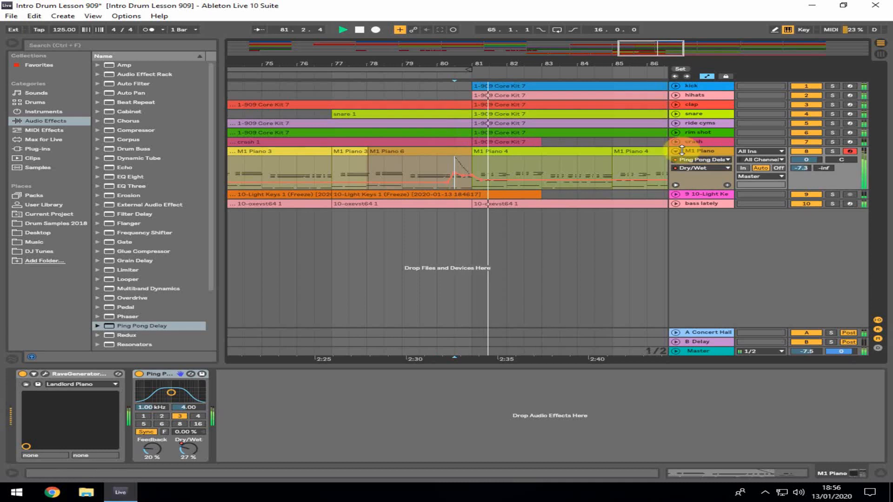
Collapse the M1 Piano track and play the arrangement from bar 81 with the full song in view.
left_click(675, 151)
left_click(464, 86)
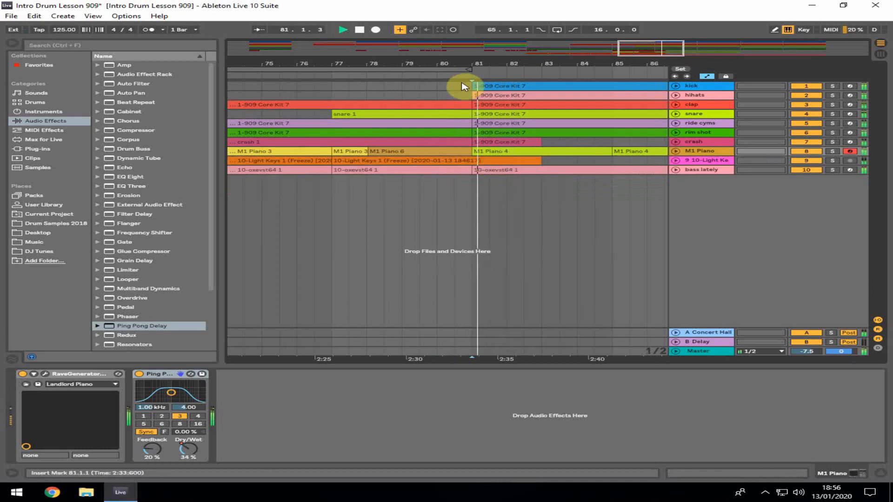
left_click_drag(485, 61, 485, 29)
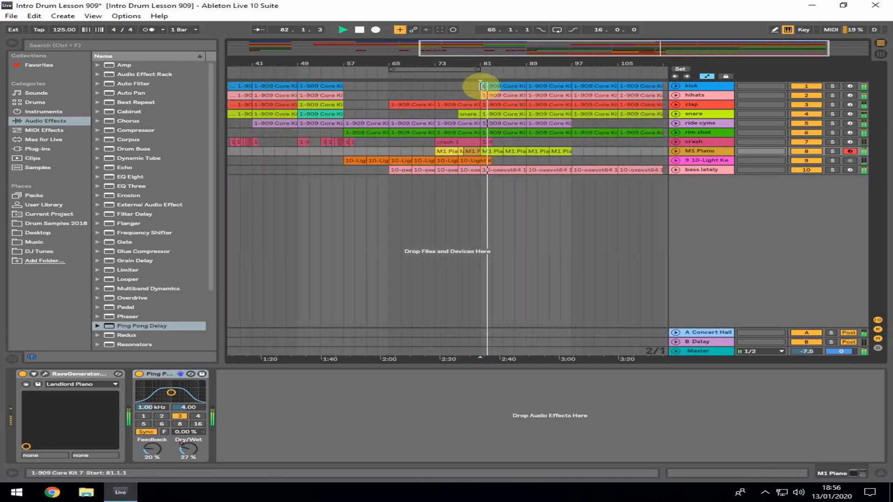
left_click_drag(502, 64, 538, 56)
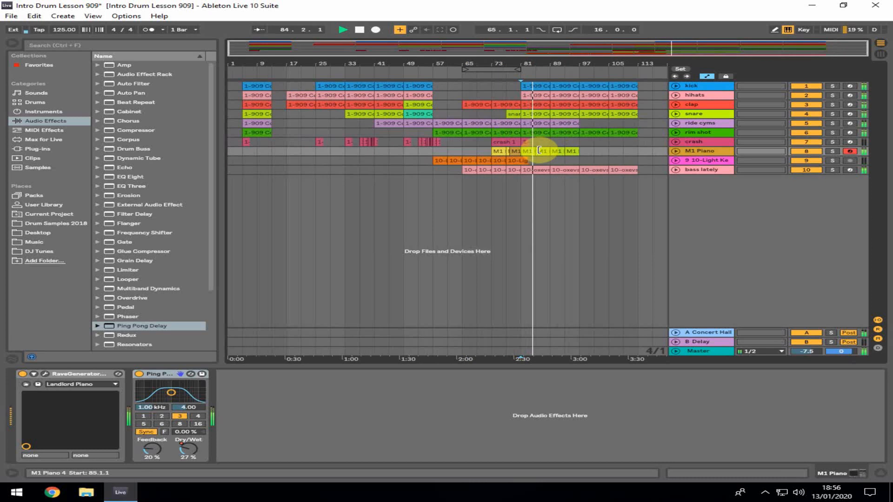
key("space")
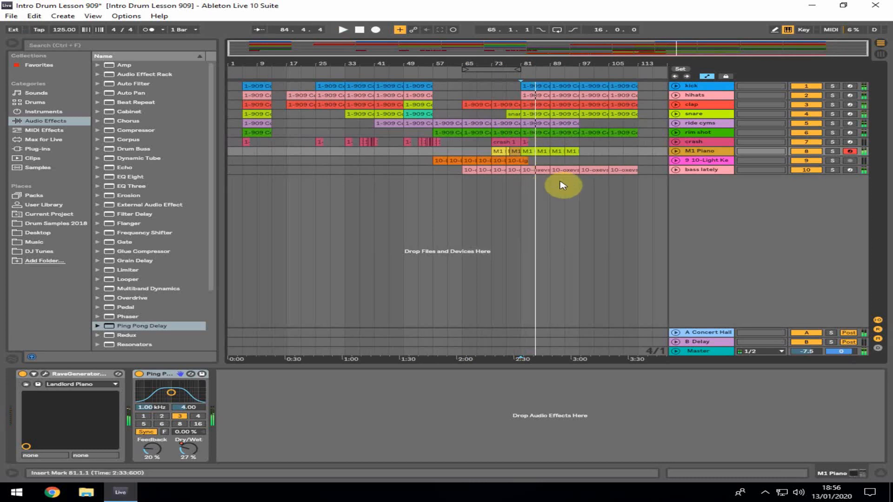
Copy the M1 Piano 3 clip from bar 73 to fill bars 97 to 113, and audition from bar 93.
left_click(572, 150)
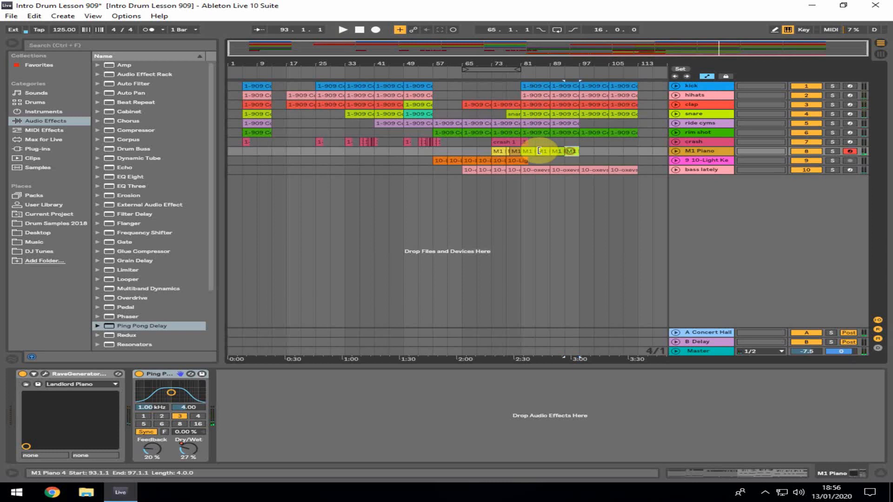
left_click_drag(497, 151, 617, 150)
left_click_drag(617, 150, 630, 151)
left_click(568, 162)
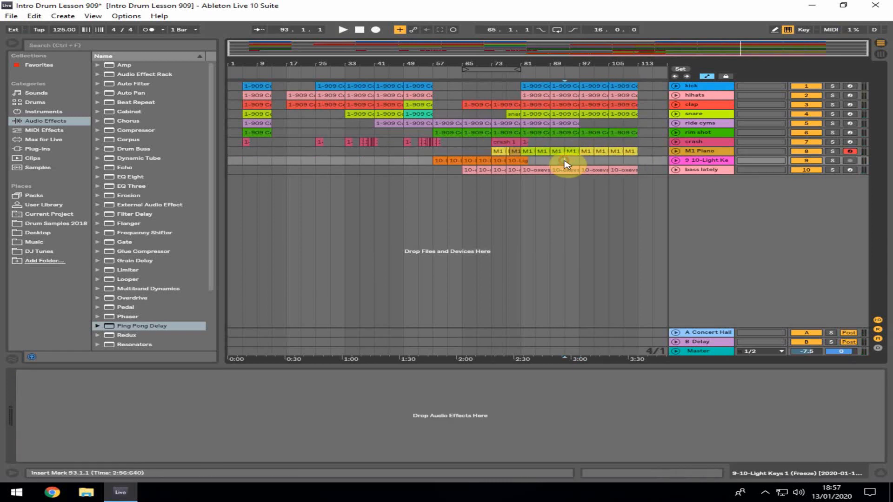
key("space")
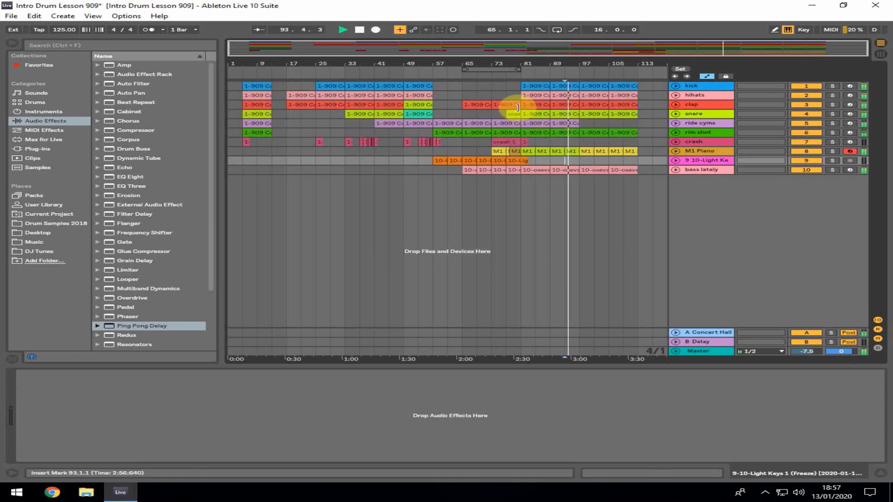
key("space")
Copy the short snare fill clip to bar 93 and the two crash clips to bars 89 to 99, and play from bar 77.
left_click_drag(512, 114, 569, 116)
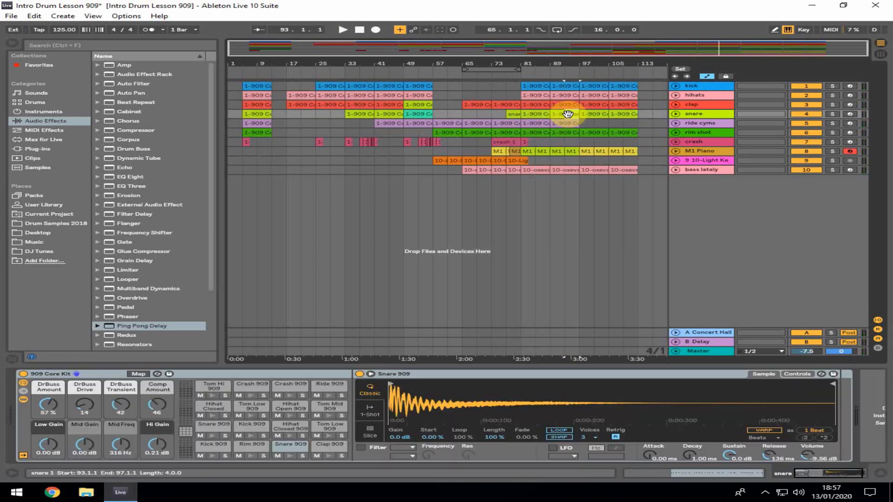
left_click_drag(509, 140, 592, 149)
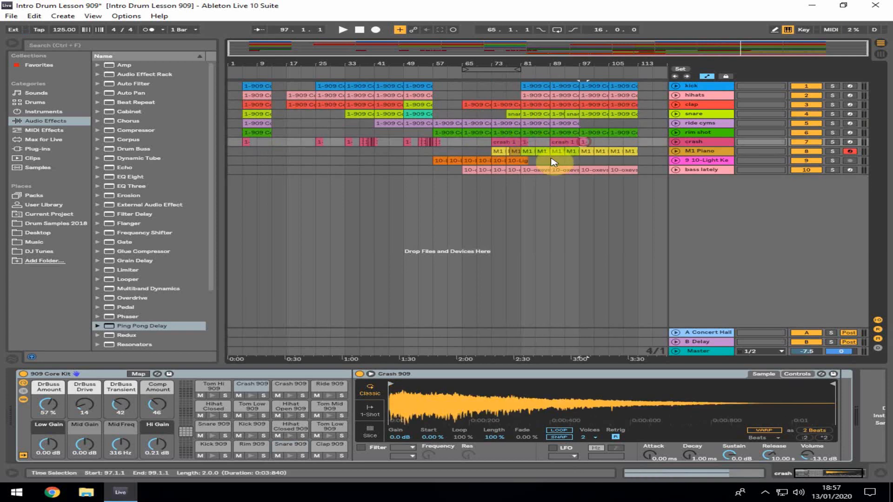
left_click(506, 186)
key("space")
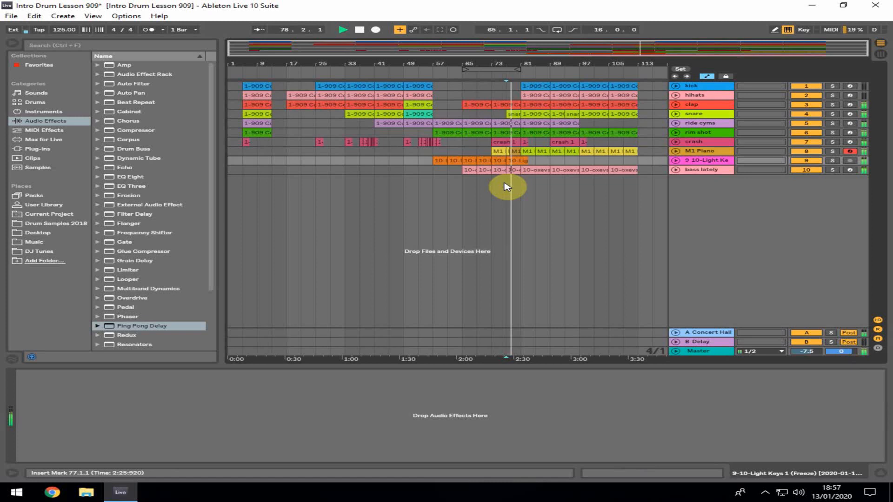
Disarm the M1 Piano track for recording and set the insert marker at bar 89.
left_click(724, 162)
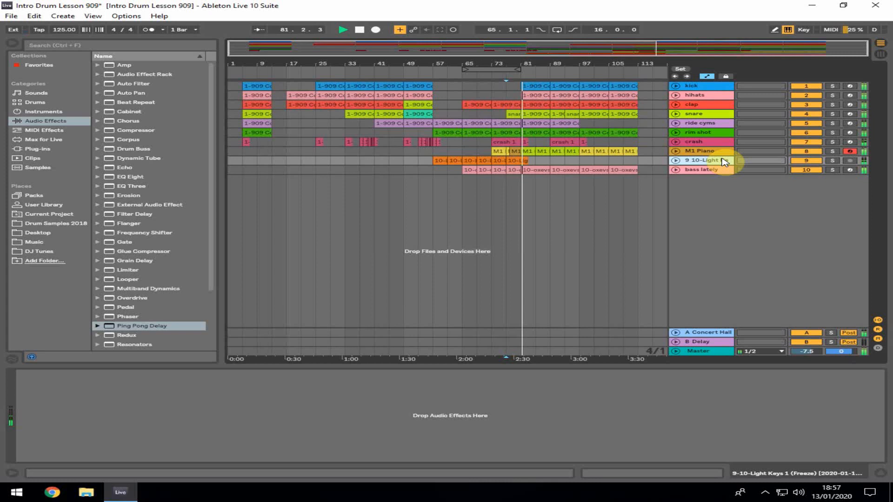
left_click_drag(568, 64, 465, 128)
left_click(488, 150)
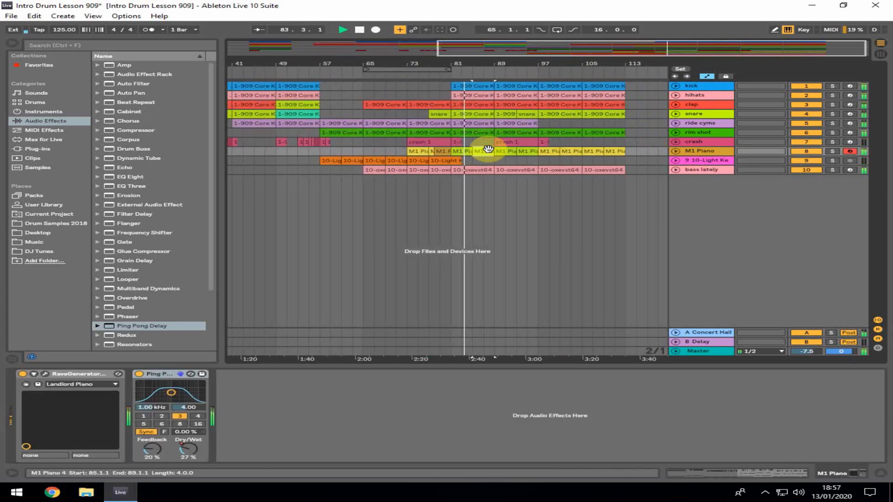
left_click(849, 152)
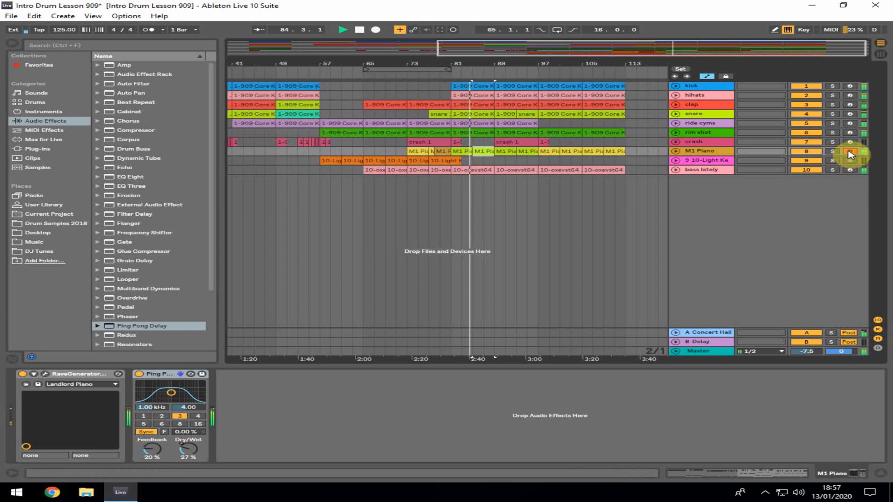
left_click(490, 199)
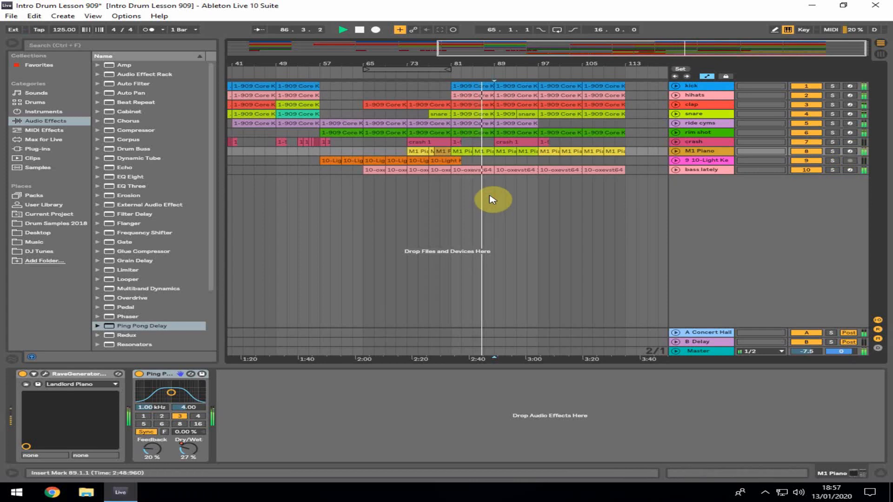
Check the bass lately track's clips and automation, collapse it again, and show its devices.
left_click(676, 170)
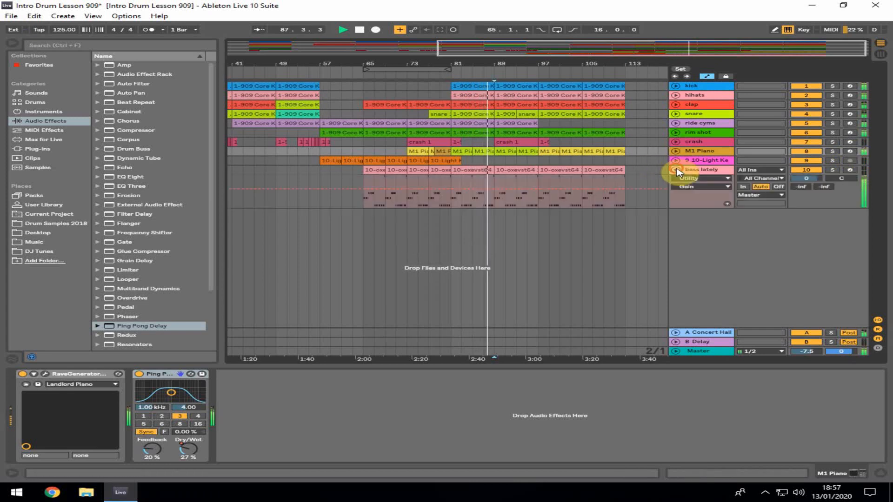
left_click(675, 170)
left_click(707, 170)
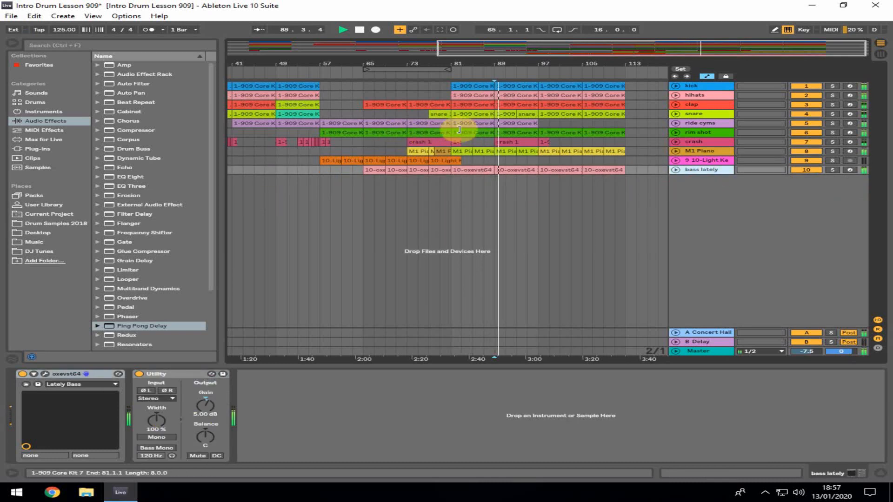
Expand the clap track, review its clips during playback, stop, and set the insert marker at bar 85.
left_click(473, 113)
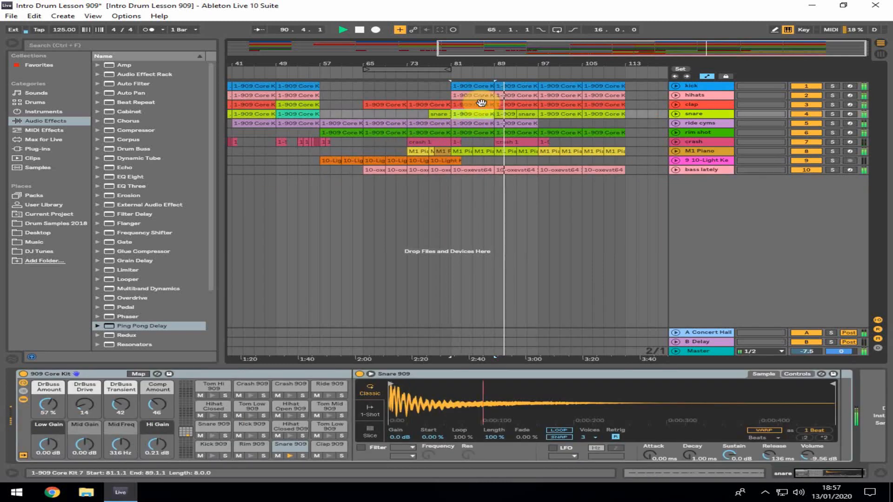
left_click(675, 104)
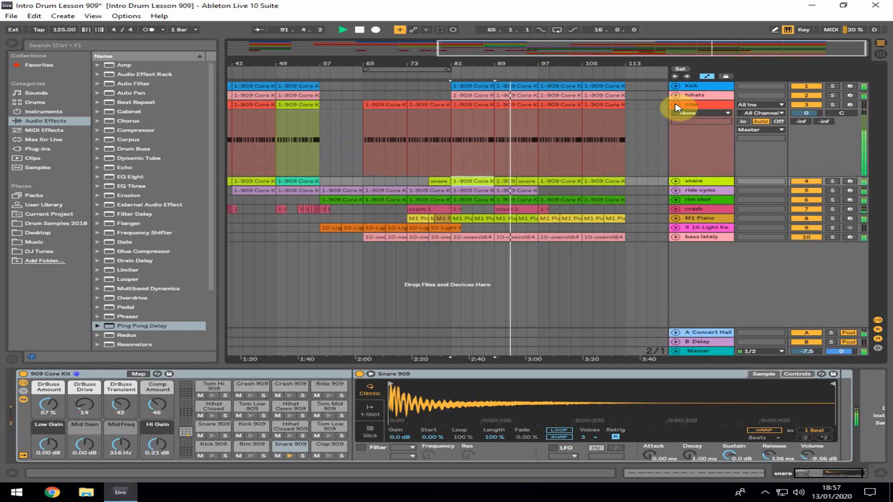
left_click(496, 126)
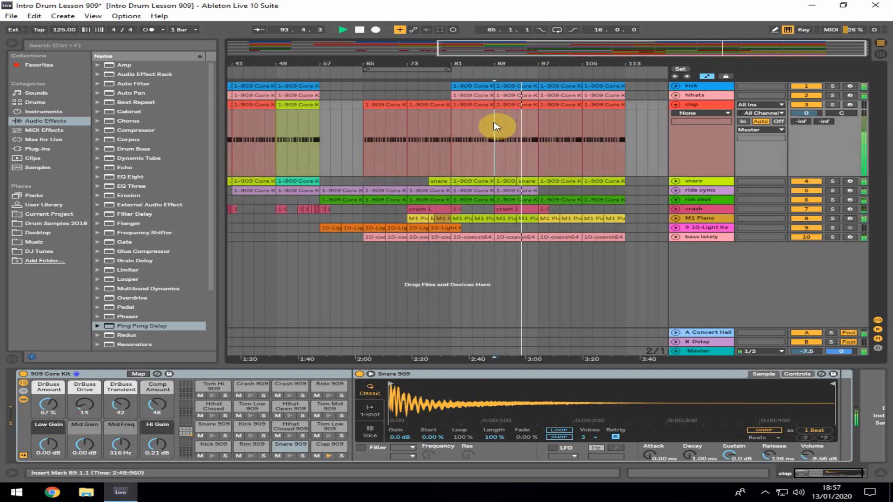
left_click(473, 107)
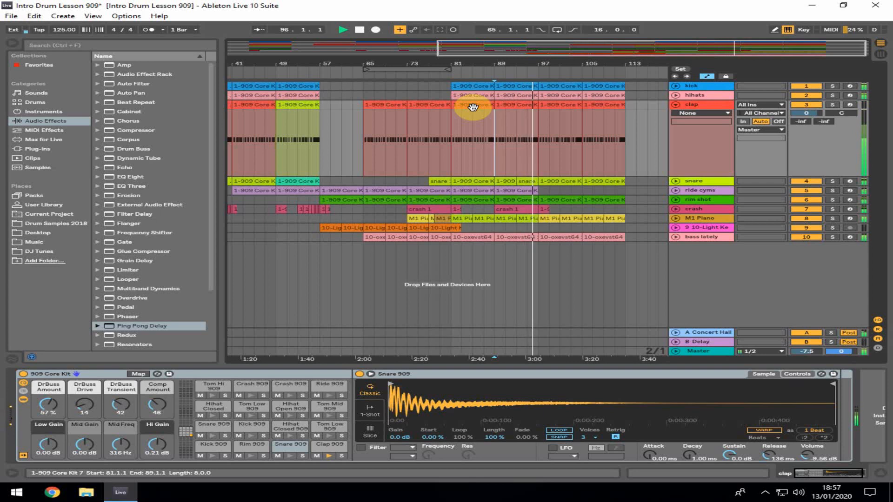
left_click(542, 164)
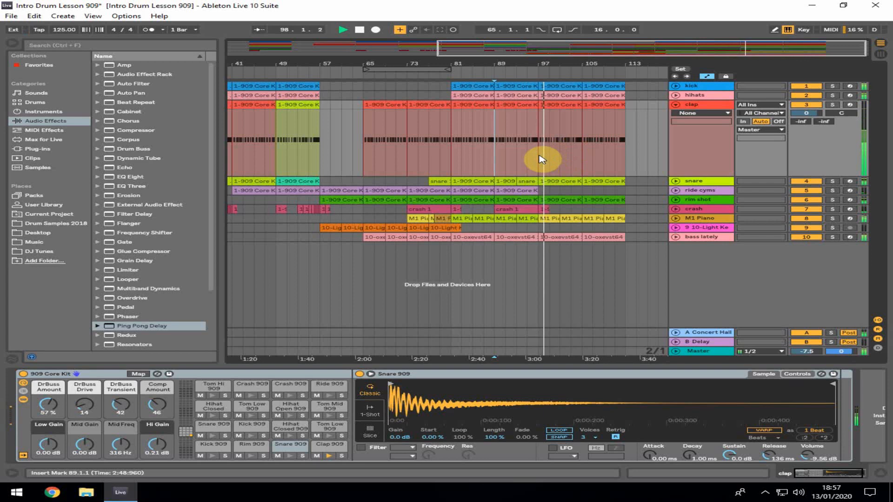
key("space")
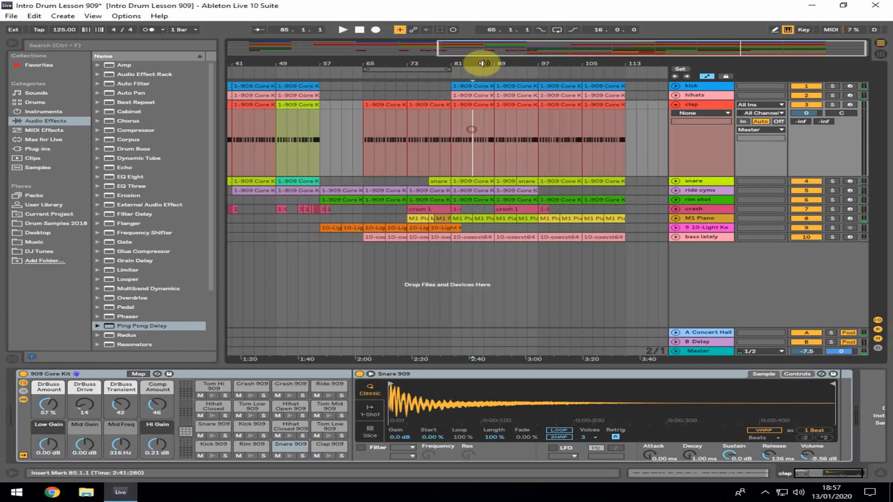
Place a separate four-bar clap clip at bars 85 to 89 and audition from bar 96.
left_click_drag(478, 60, 484, 67)
left_click_drag(515, 104, 440, 105)
left_click_drag(379, 103, 462, 107)
left_click_drag(542, 66, 354, 66)
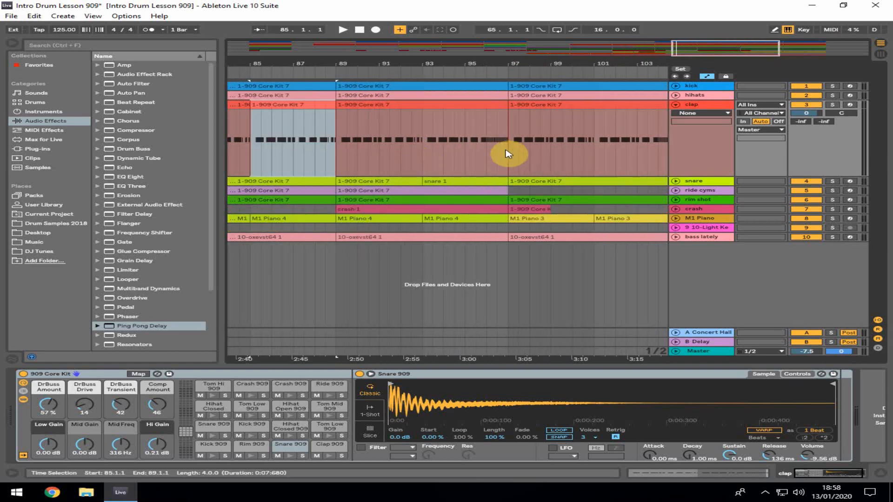
left_click(484, 150)
key("space")
Copy the four-bar clap clip from bar 85 to bar 101 and set the insert marker at bar 111.
left_click_drag(486, 66, 456, 68)
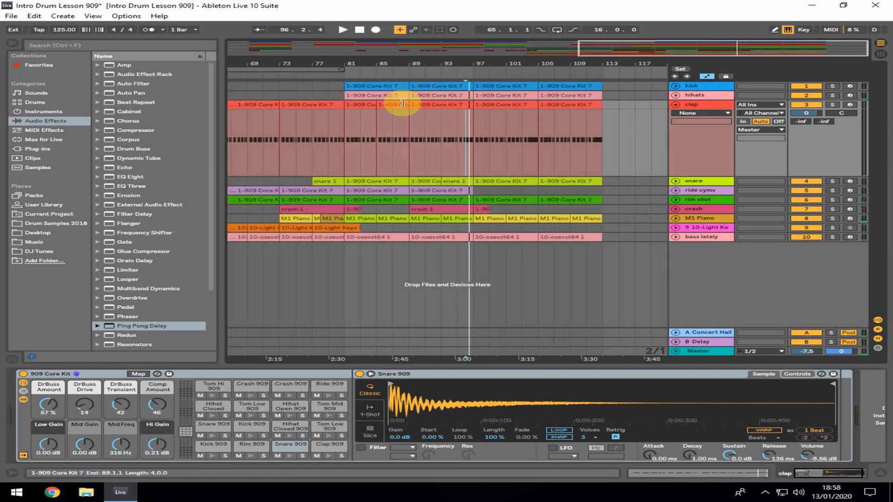
left_click_drag(395, 105, 534, 111)
left_click(578, 127)
left_click(584, 66)
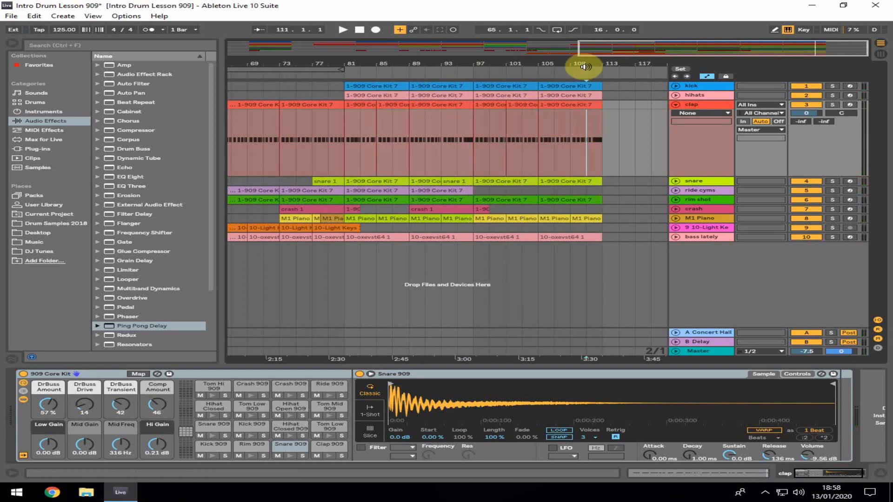
Collapse the clap track and set the insert marker at bar 81.
left_click_drag(587, 64, 589, 47)
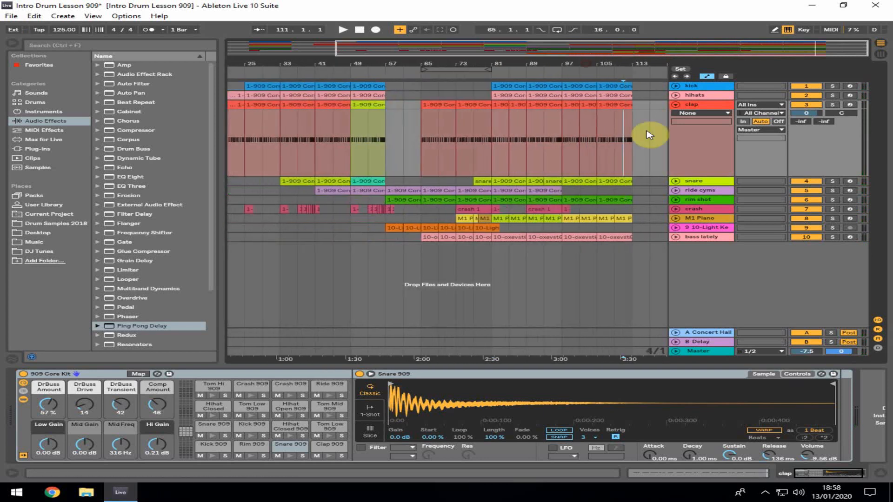
left_click(676, 105)
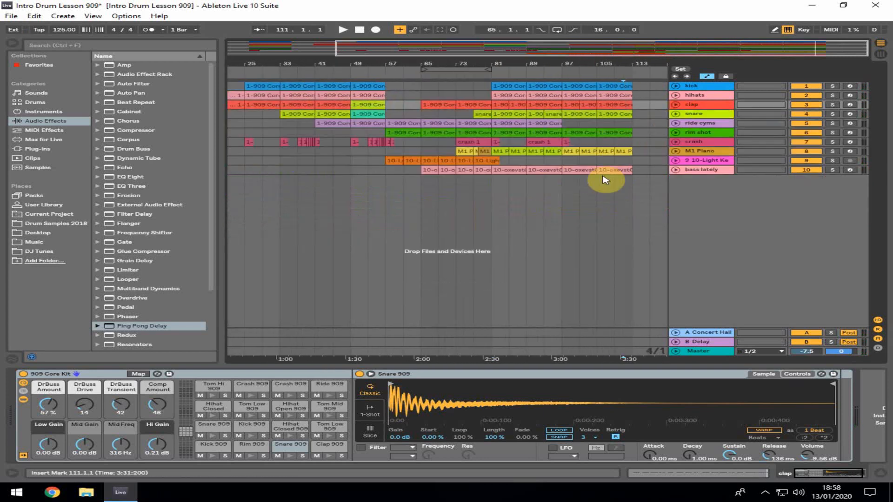
left_click(493, 181)
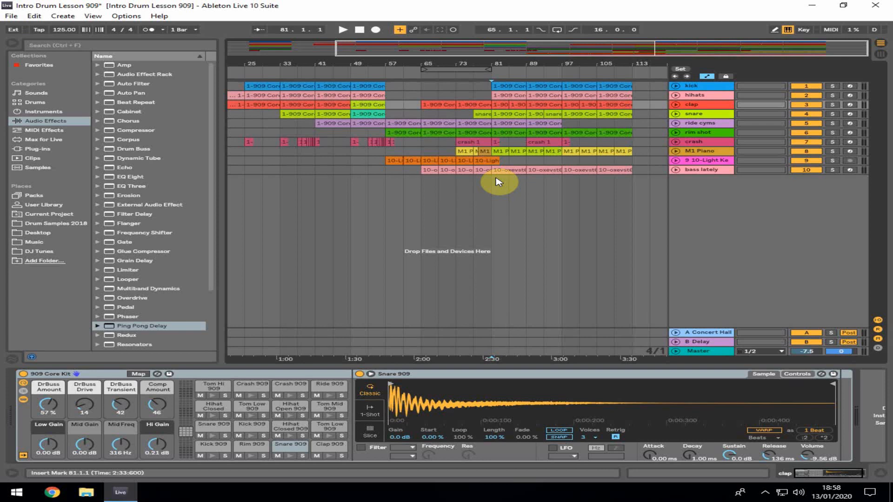
Examine the M1 Piano track's Dry/Wet automation, the Light Keys clip at bar 77 and the ride cymbal clip at bar 89 within the full arrangement.
left_click(690, 151)
left_click(676, 152)
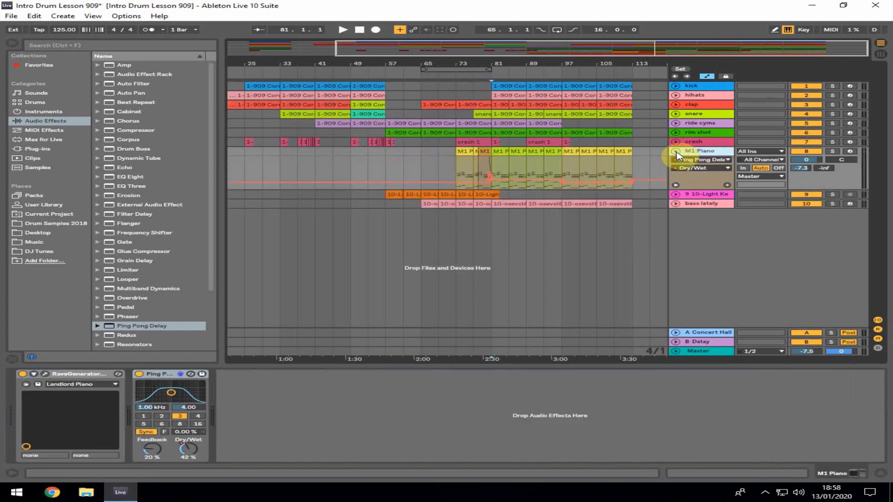
left_click(676, 152)
left_click(691, 162)
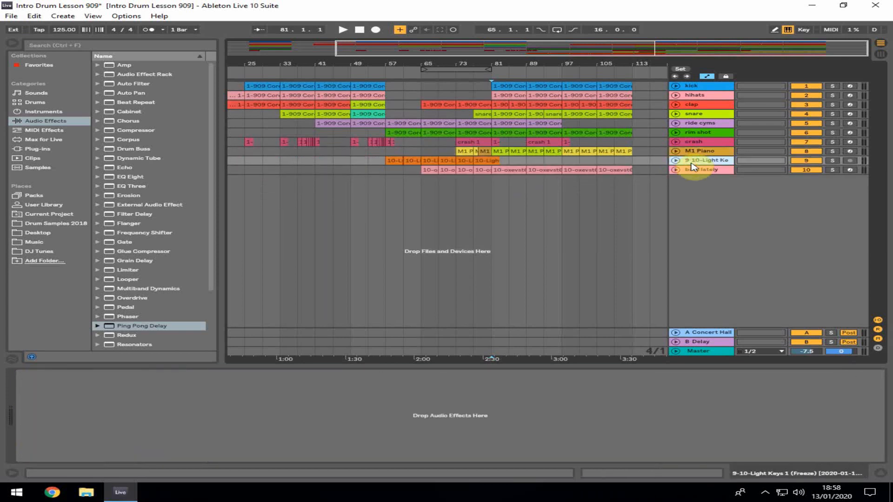
left_click(486, 159)
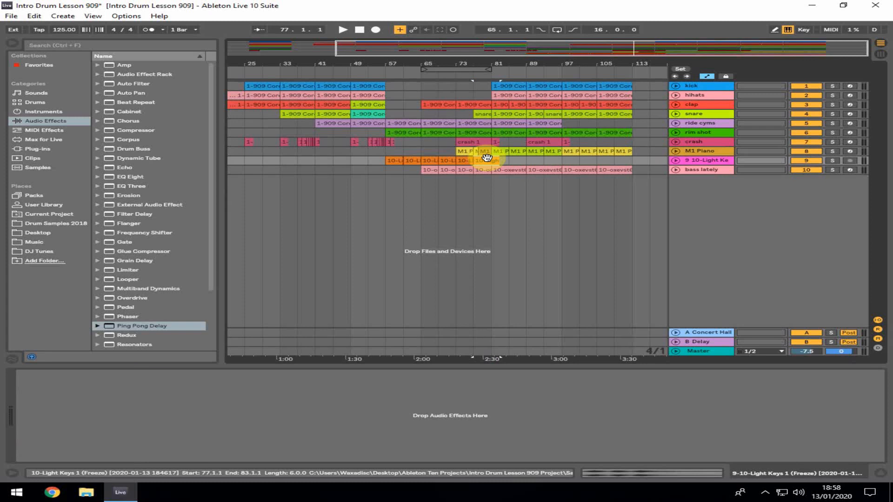
left_click(544, 124)
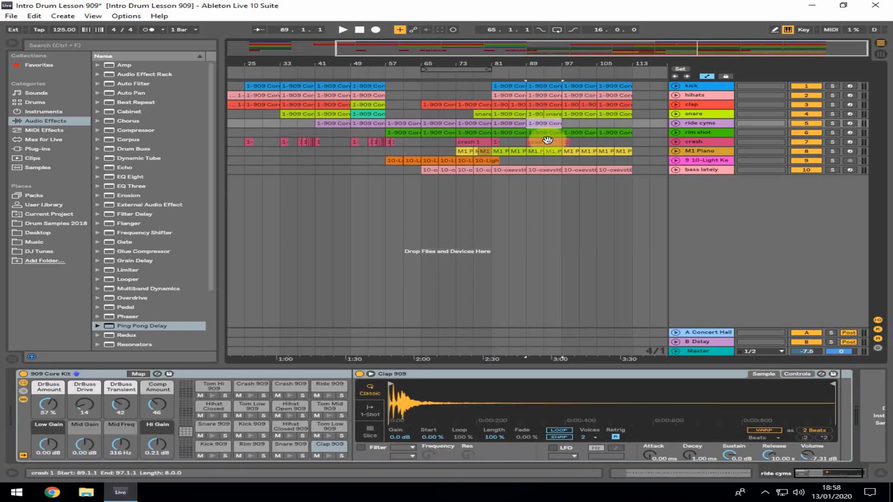
left_click(535, 186)
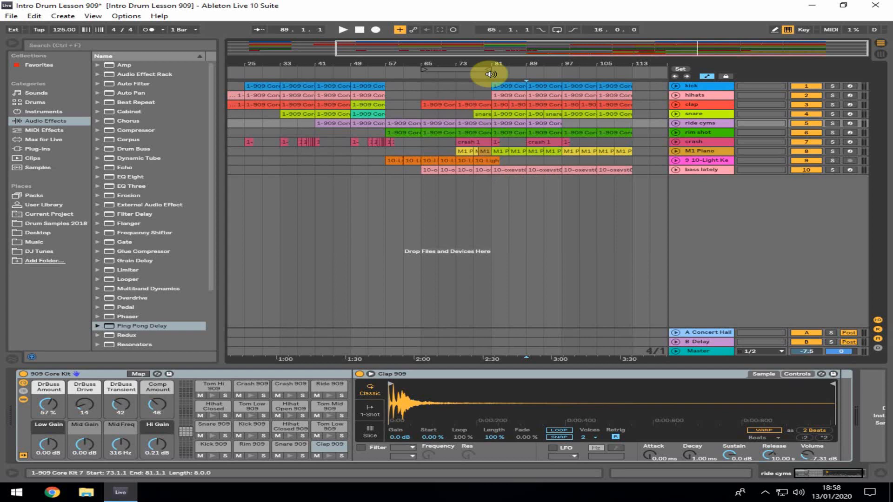
double_click(502, 63)
left_click(535, 116)
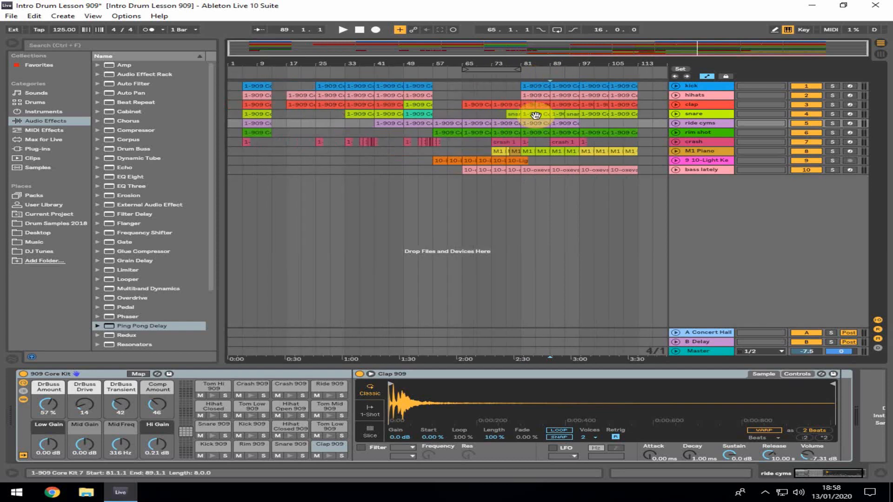